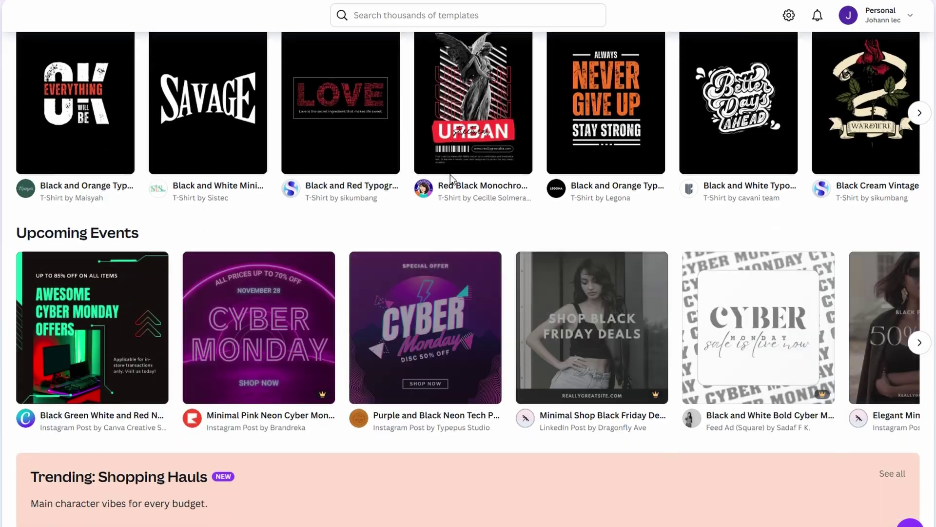
- Scroll through the Templates, Photos and Icons pages, then try Start designing on the landing page
scroll(449, 176, "down", 9)
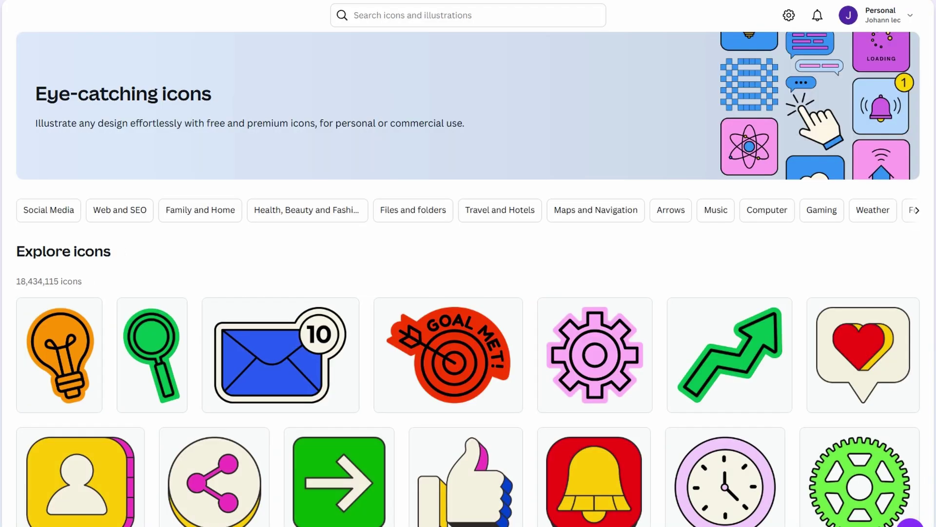
scroll(468, 274, "down", 8)
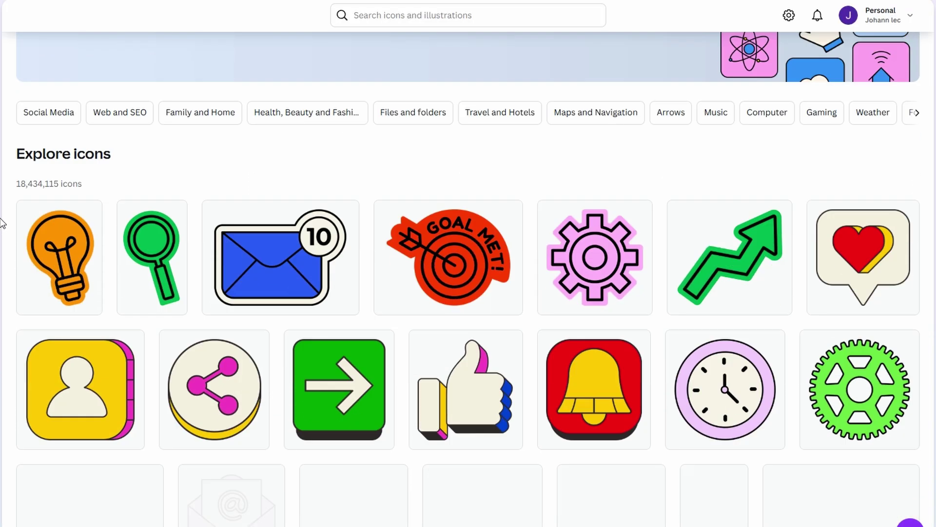
scroll(468, 278, "down", 4)
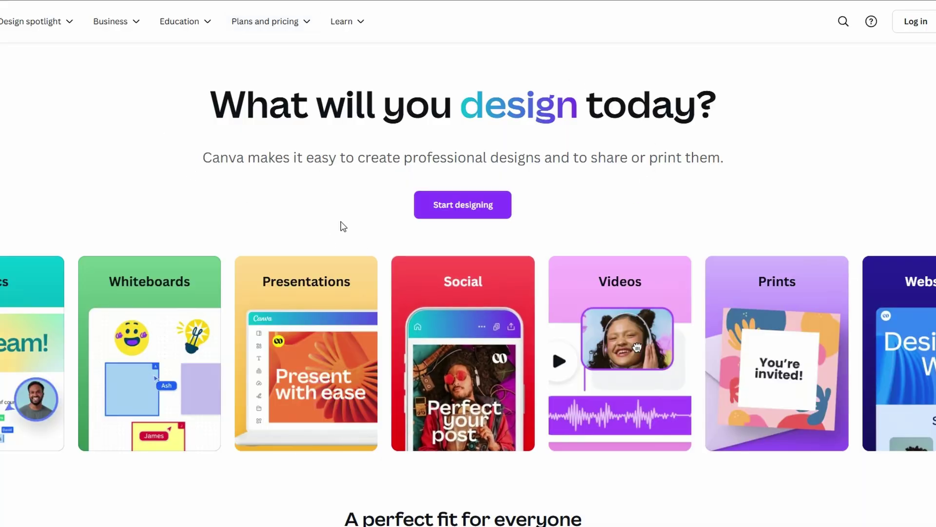
left_click(478, 205)
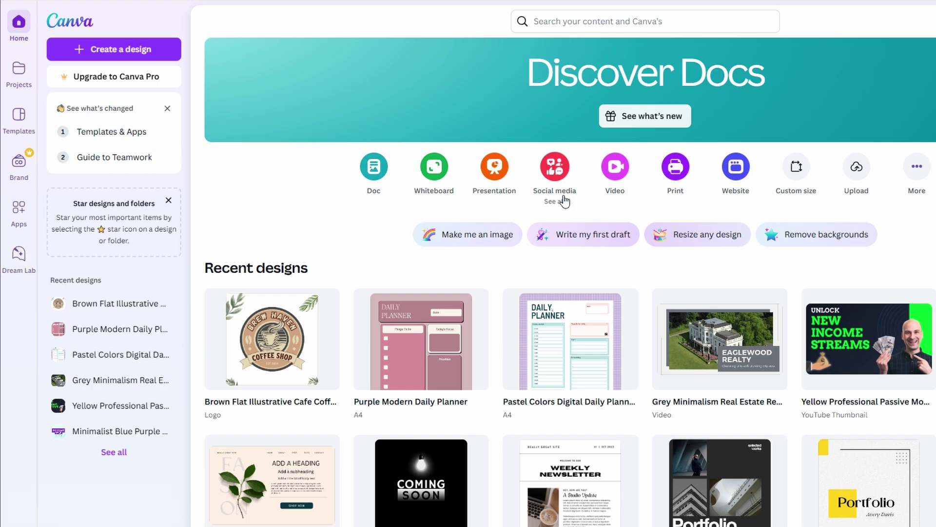
- Choose Videos from the full design-type list and start a blank YouTube video
left_click(906, 180)
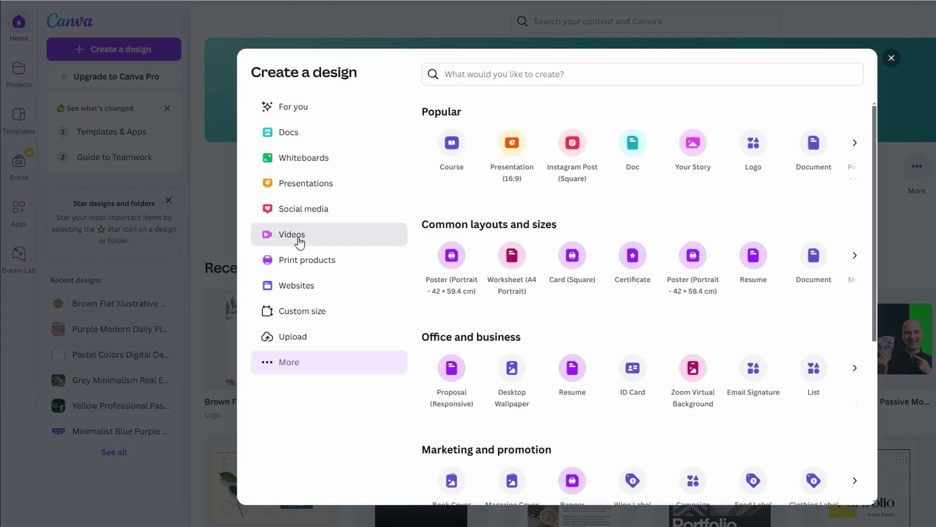
left_click(299, 238)
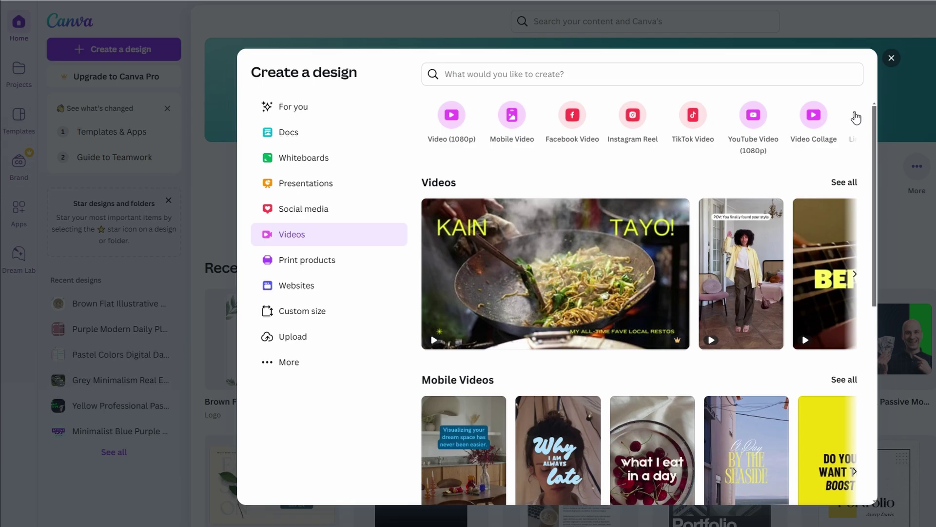
left_click(855, 117)
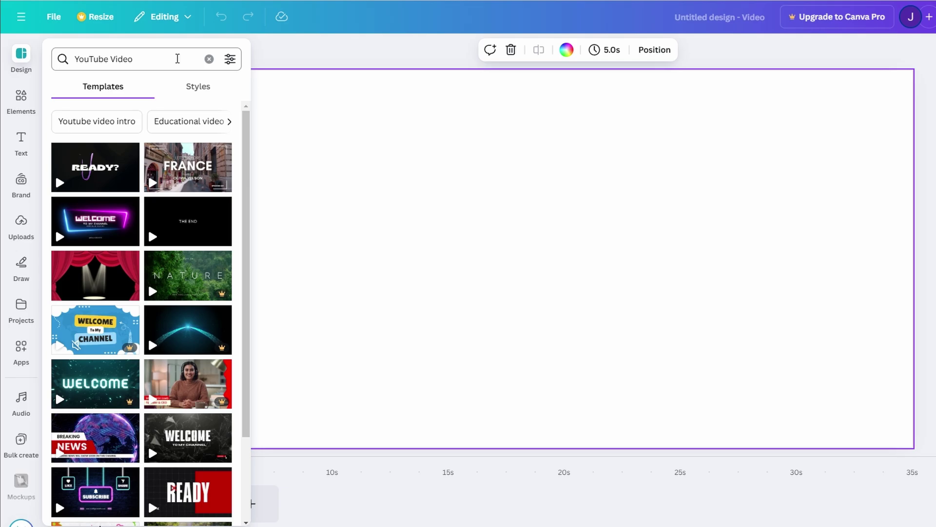
- Search templates for TRAVEL and apply the Blue Orange Animated Travel Vlog Intro template
triple_click(177, 59)
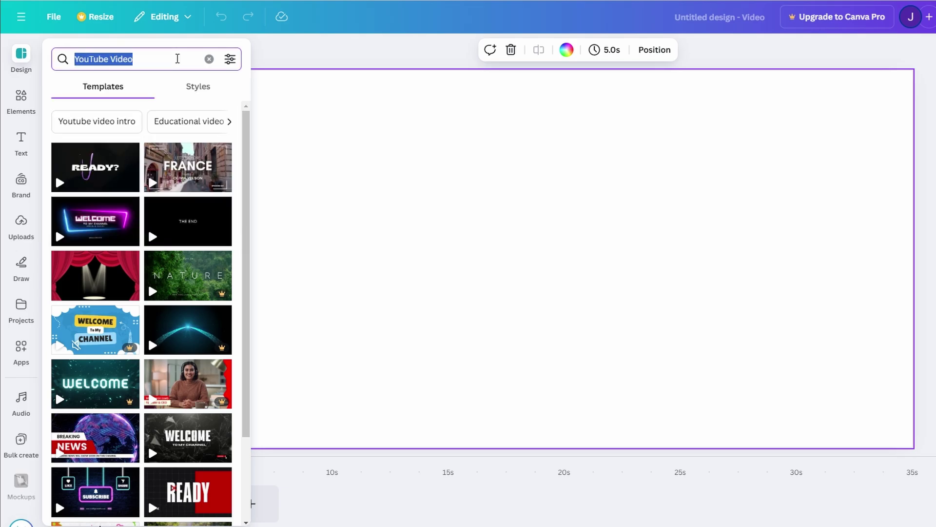
type("TRAVEL")
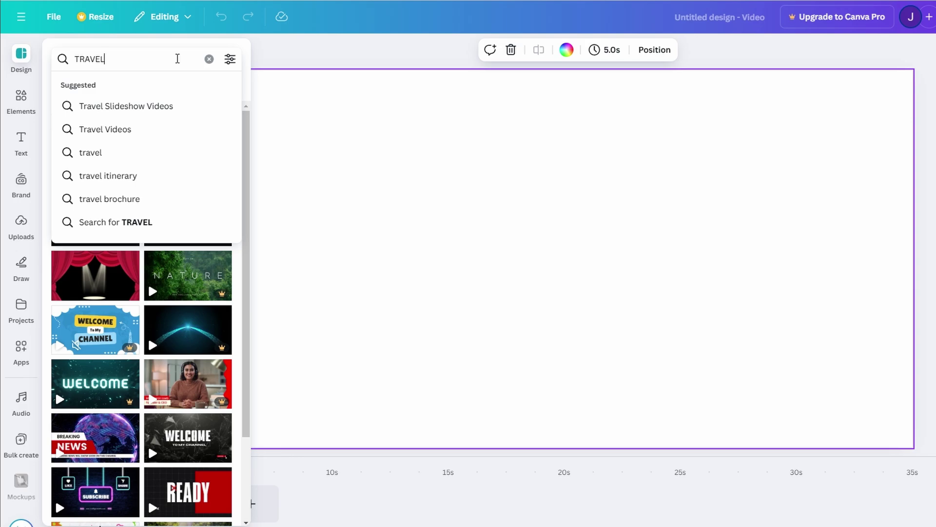
key("Return")
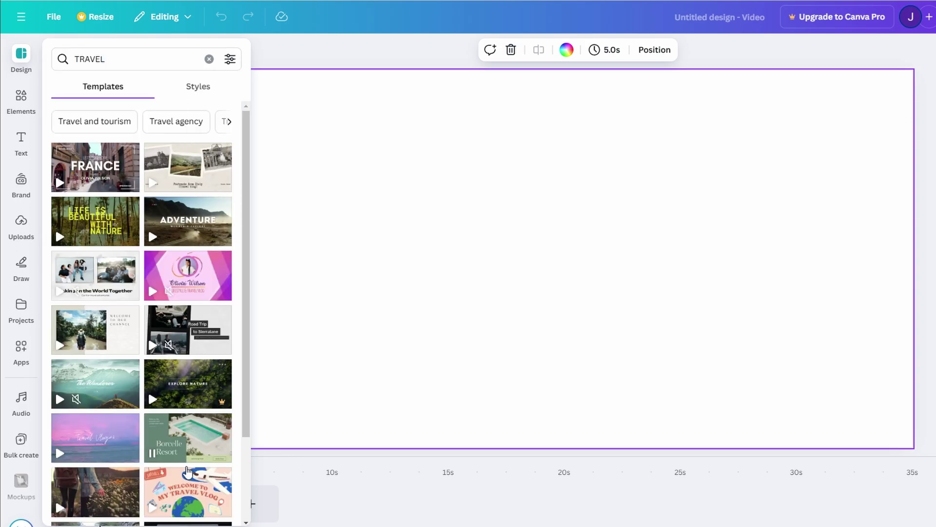
left_click(187, 473)
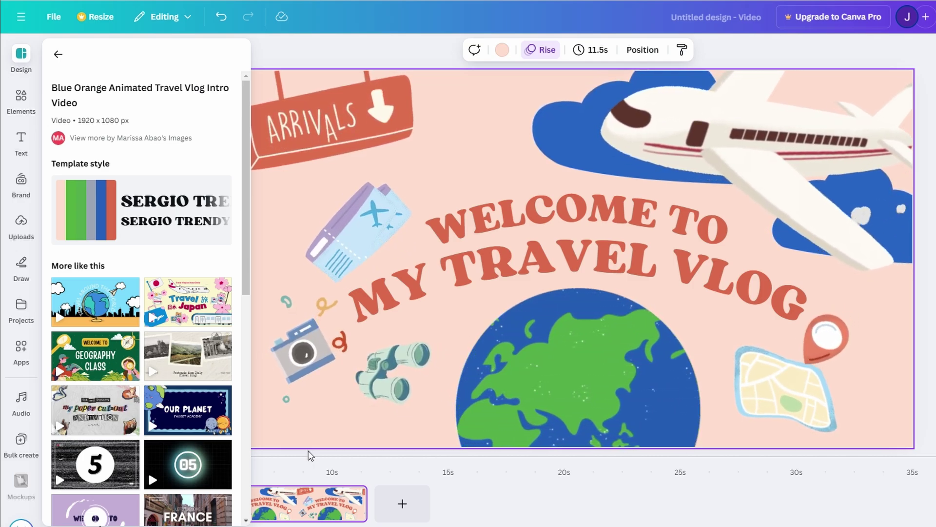
mouse_move(188, 478)
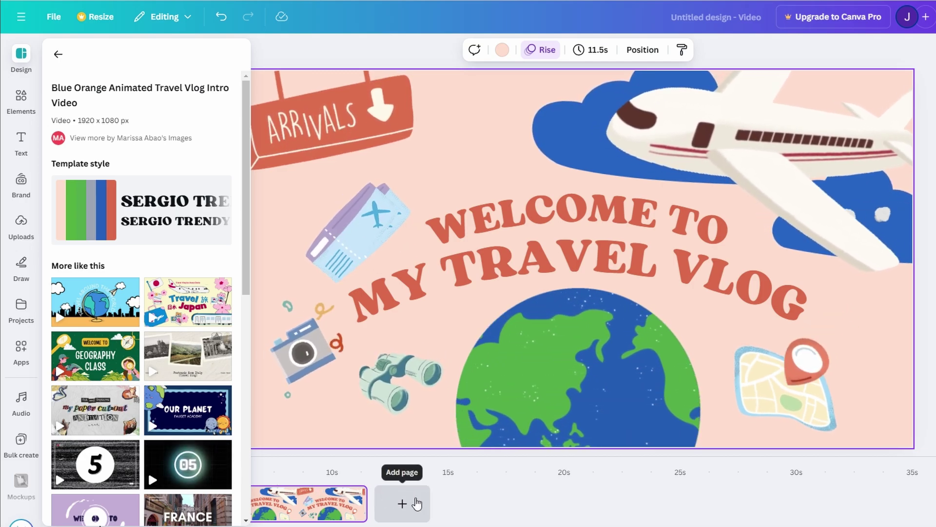
- Add a blank second page and search Elements for 'Animated character'
left_click(414, 501)
left_click(22, 100)
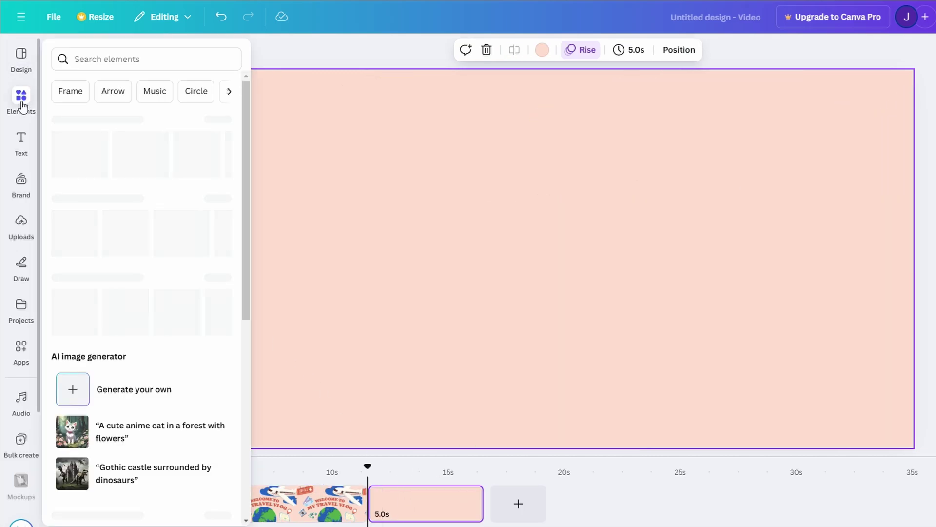
left_click(125, 63)
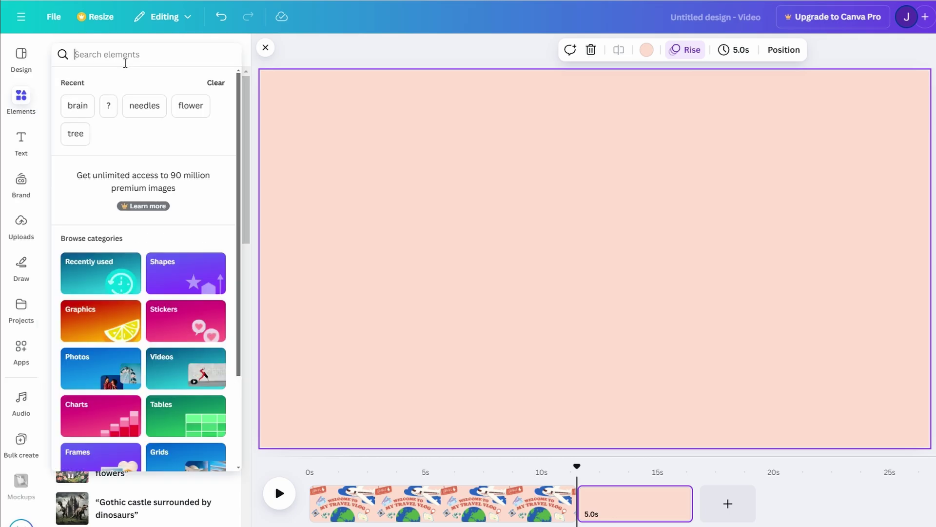
type("A")
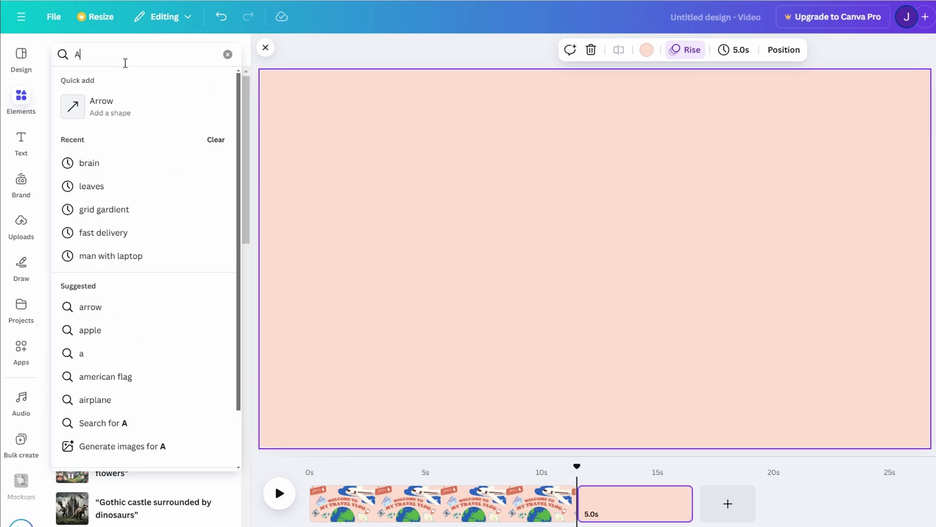
type("nimated")
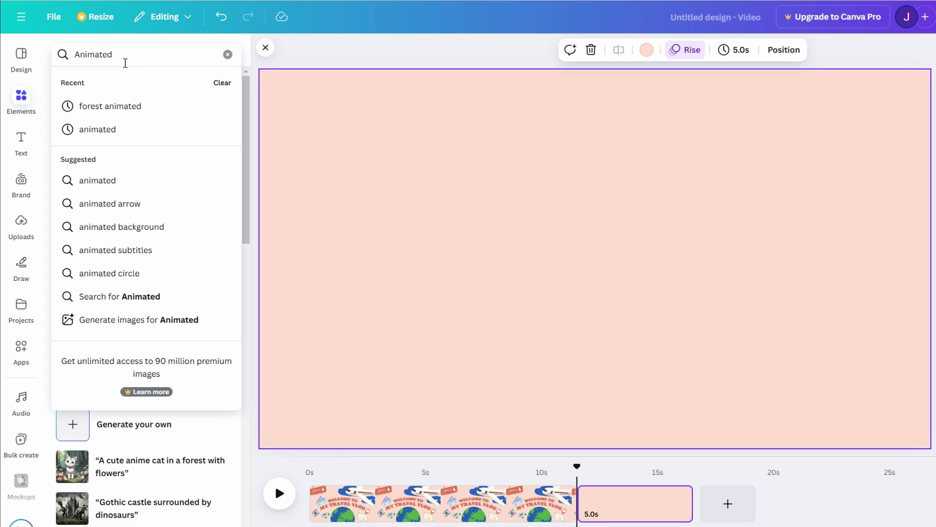
key("Return")
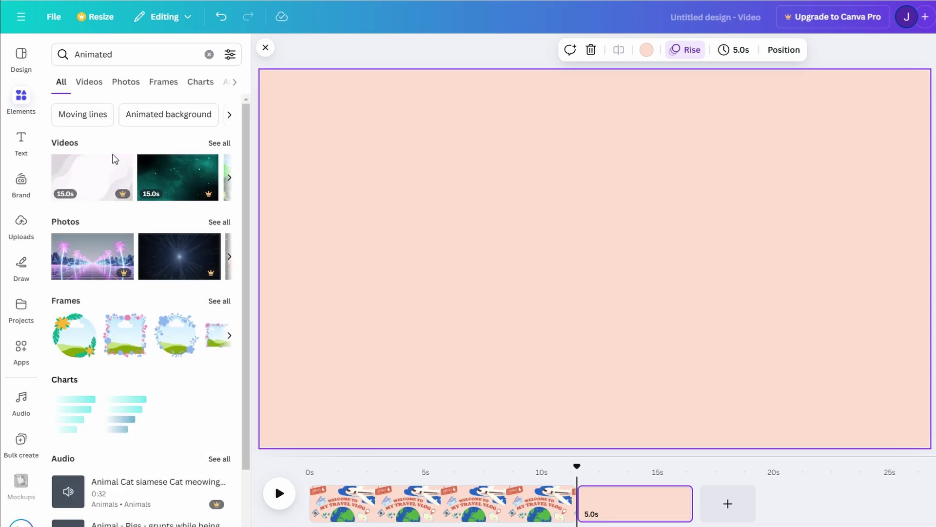
scroll(142, 197, "down", 2)
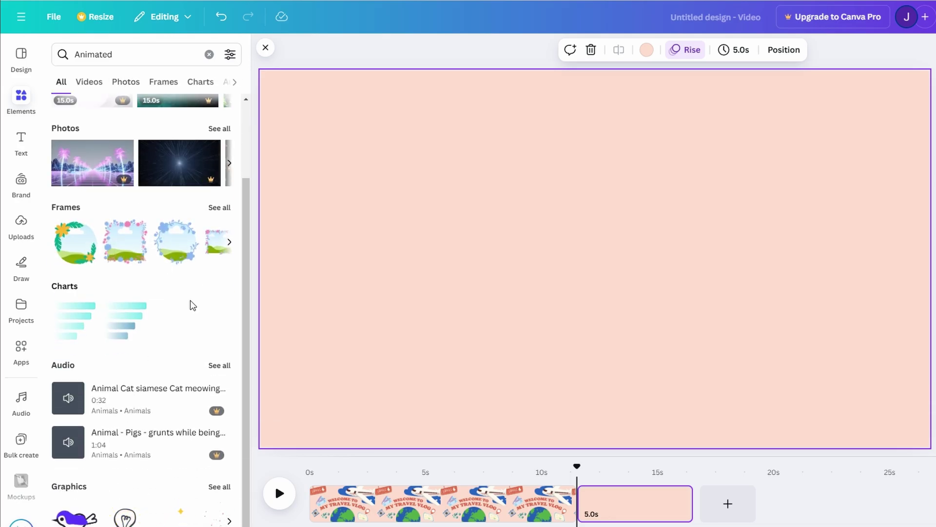
left_click(132, 49)
type("ch")
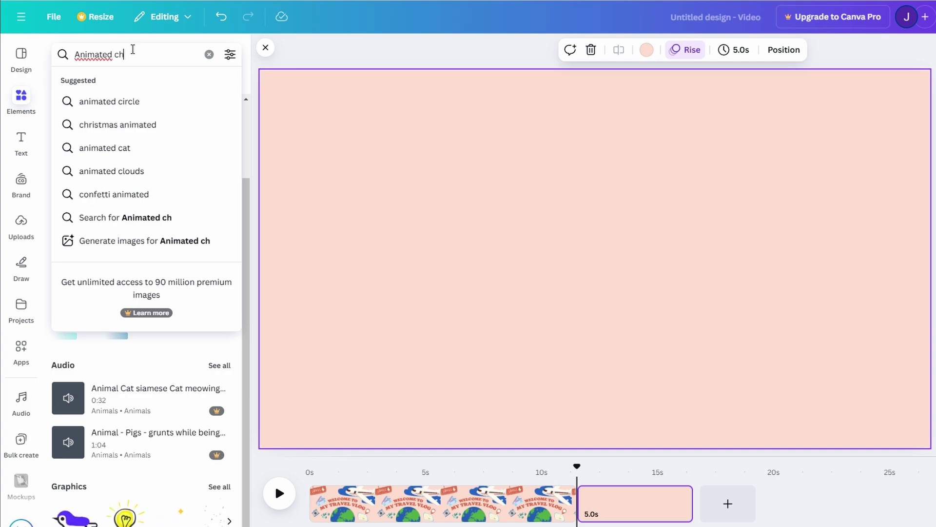
type("a")
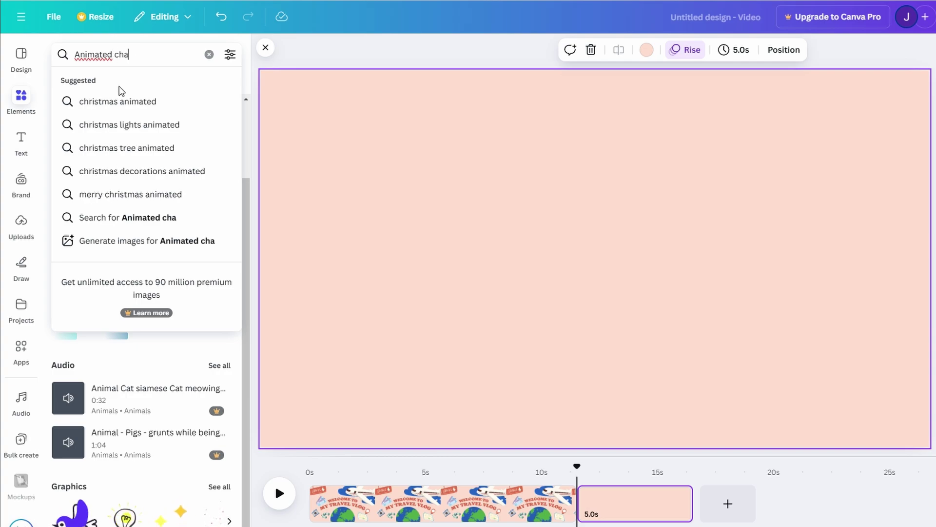
type("racter")
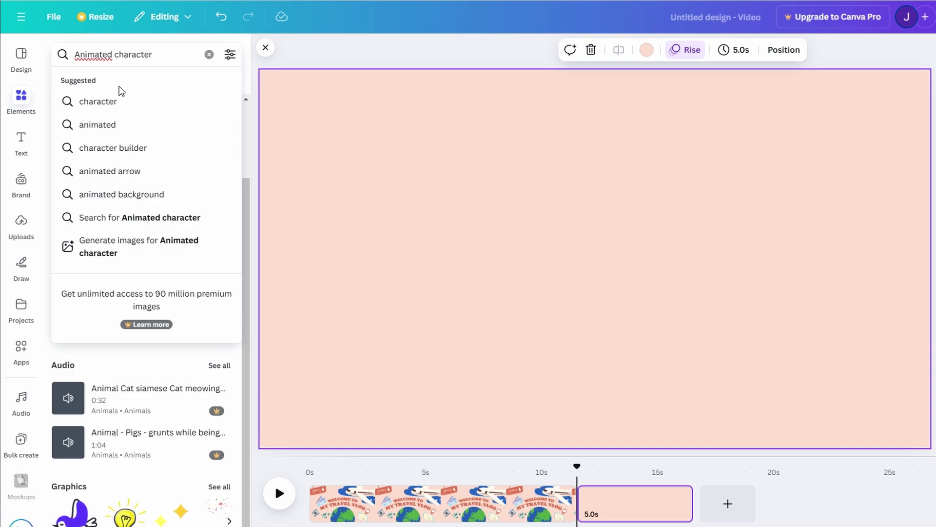
key("Return")
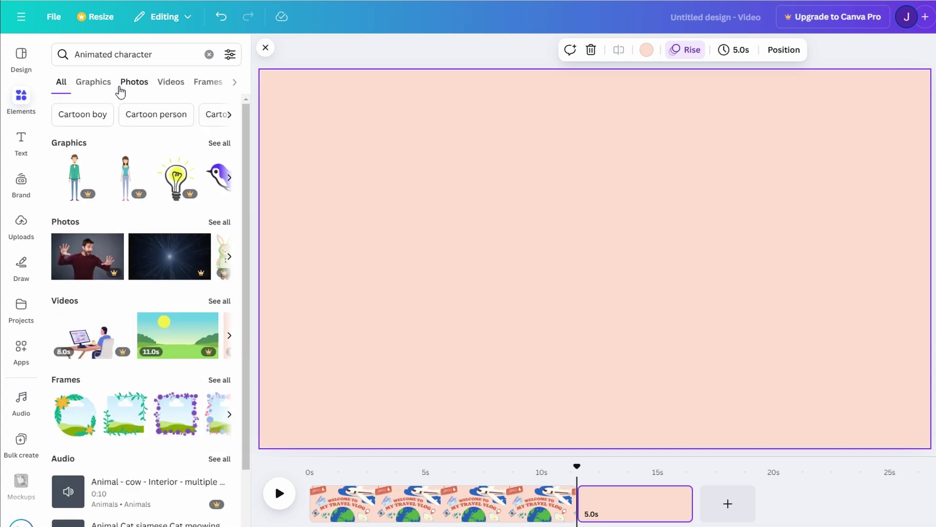
scroll(105, 243, "down", 2)
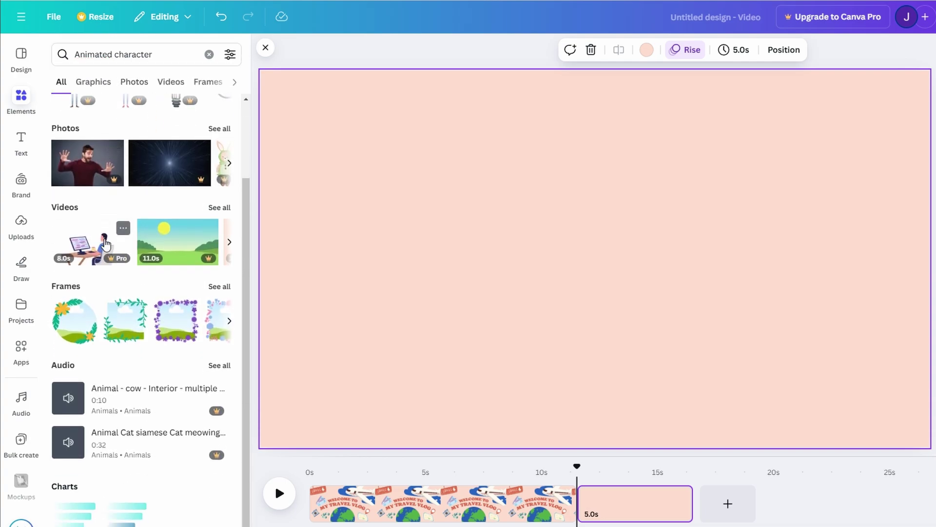
scroll(113, 229, "up", 2)
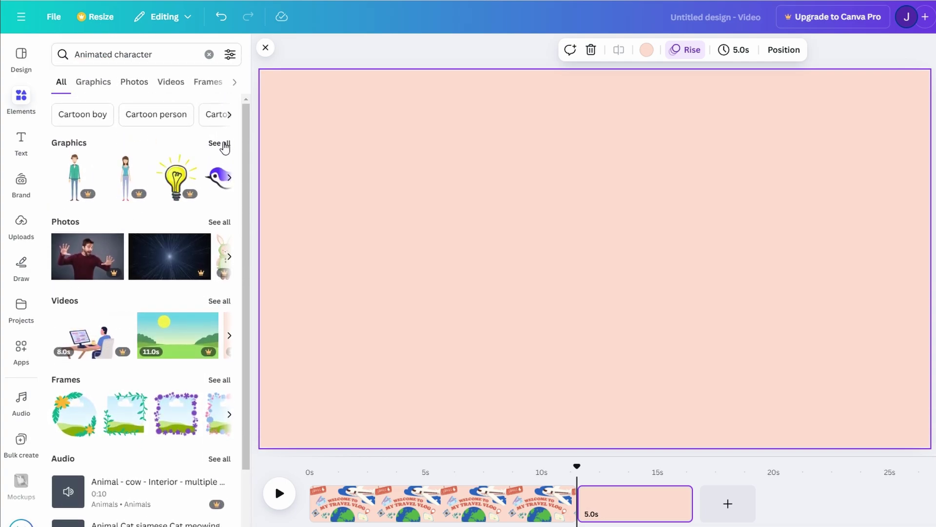
- Browse the creator's Original Stickers graphics and add the animated Earth globe sticker
left_click(223, 144)
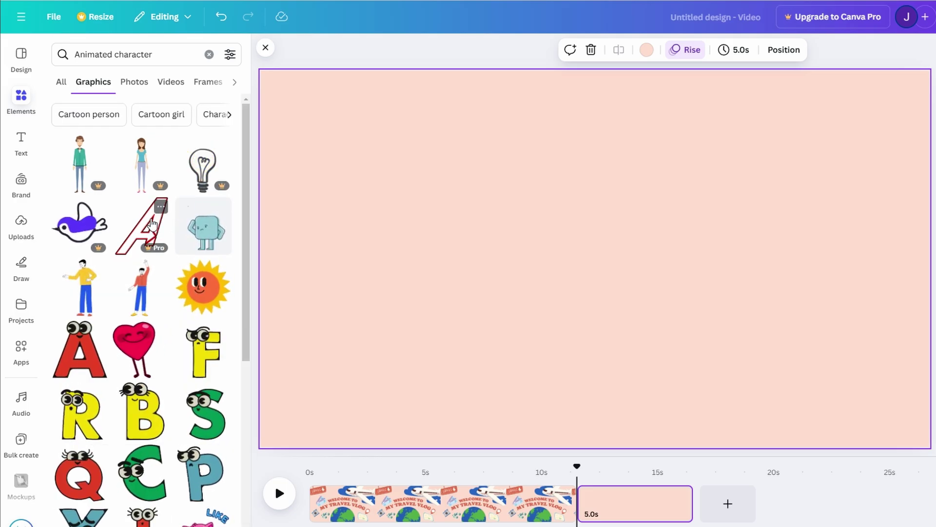
left_click(161, 270)
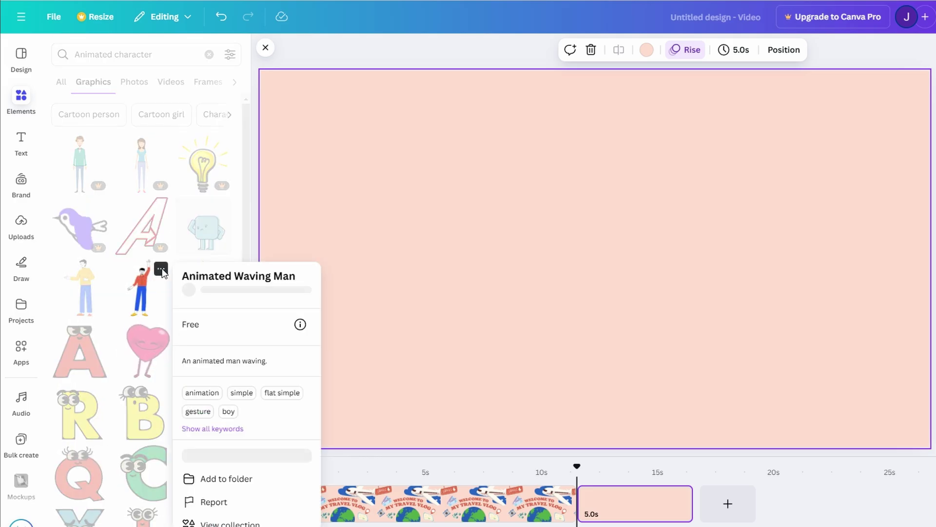
left_click(232, 289)
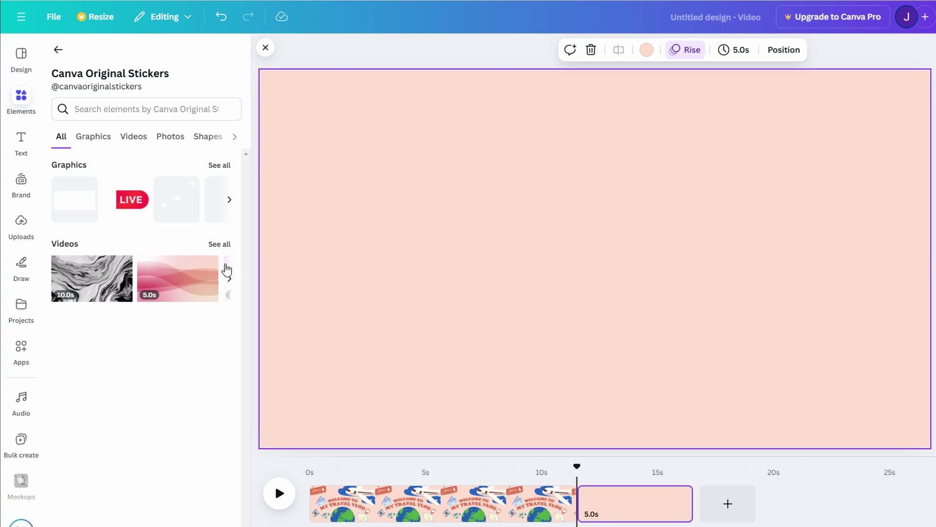
left_click(220, 165)
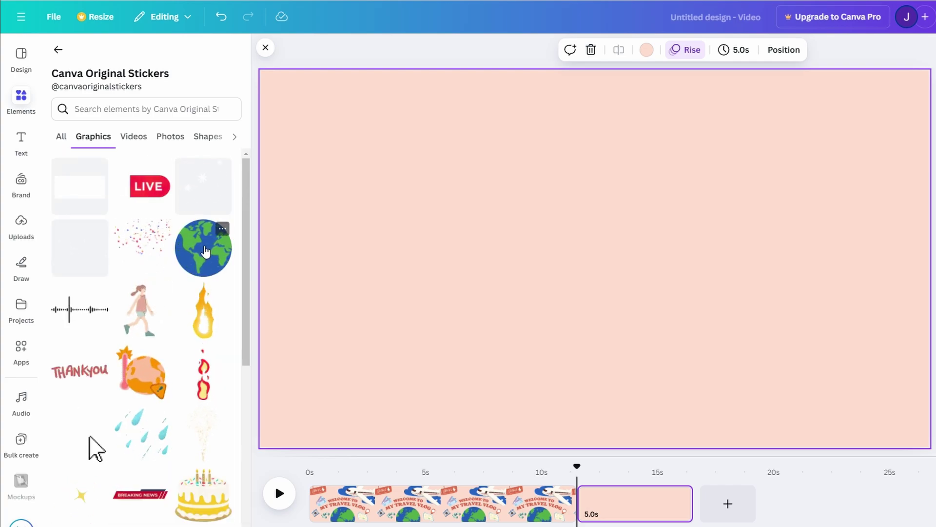
left_click(205, 251)
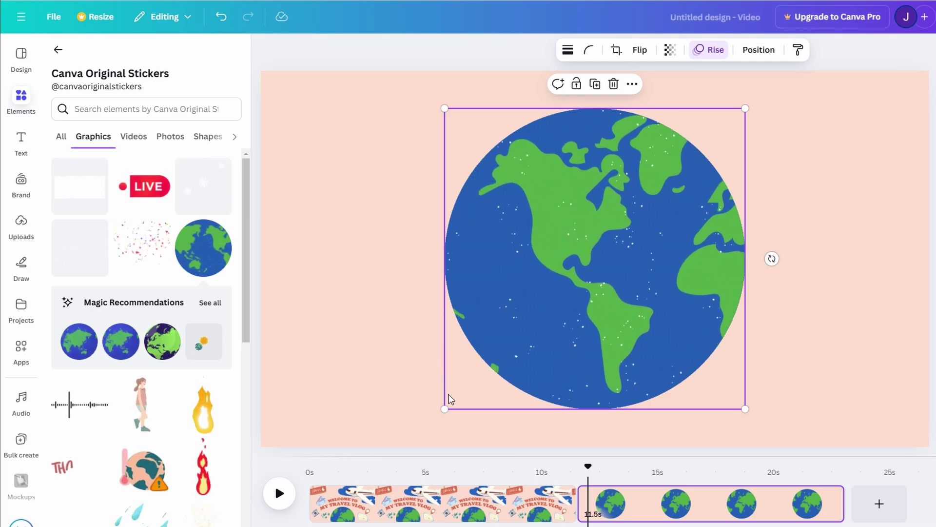
- Shrink and reposition the globe, then stand the resized walking-girl sticker on top of it
left_click_drag(448, 412, 515, 304)
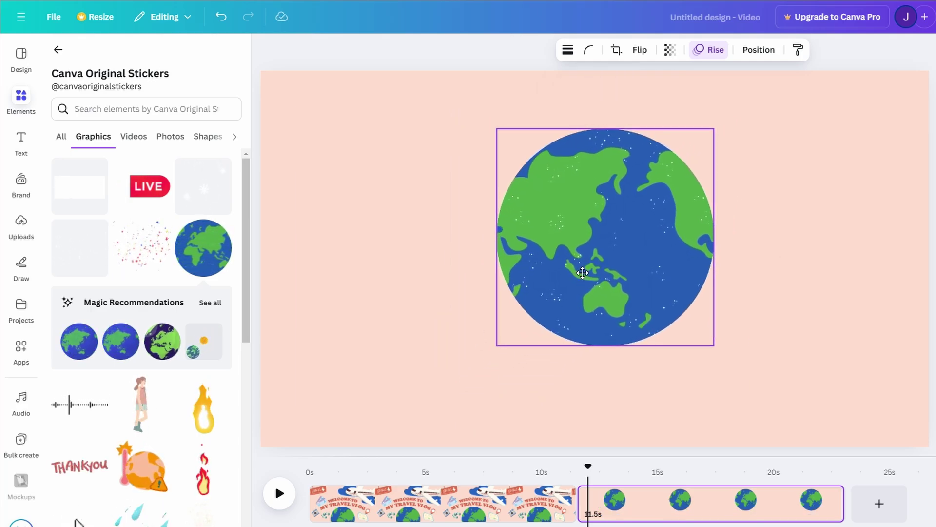
left_click_drag(582, 273, 566, 289)
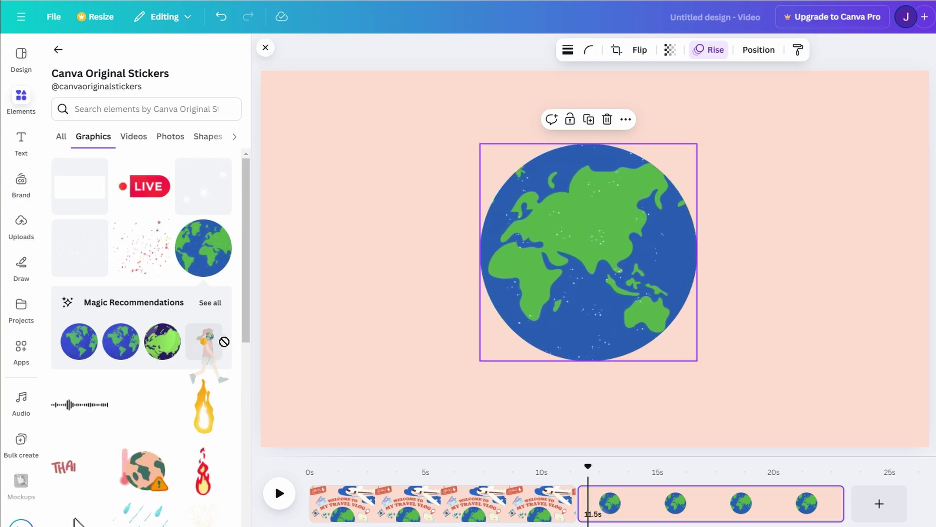
left_click_drag(224, 341, 370, 253)
left_click_drag(444, 346, 428, 227)
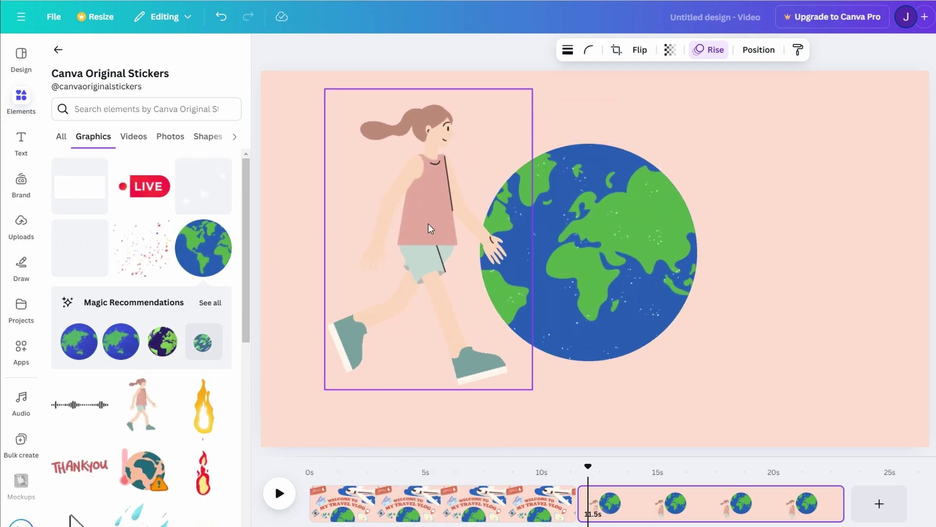
left_click_drag(325, 390, 461, 205)
left_click_drag(585, 255, 502, 264)
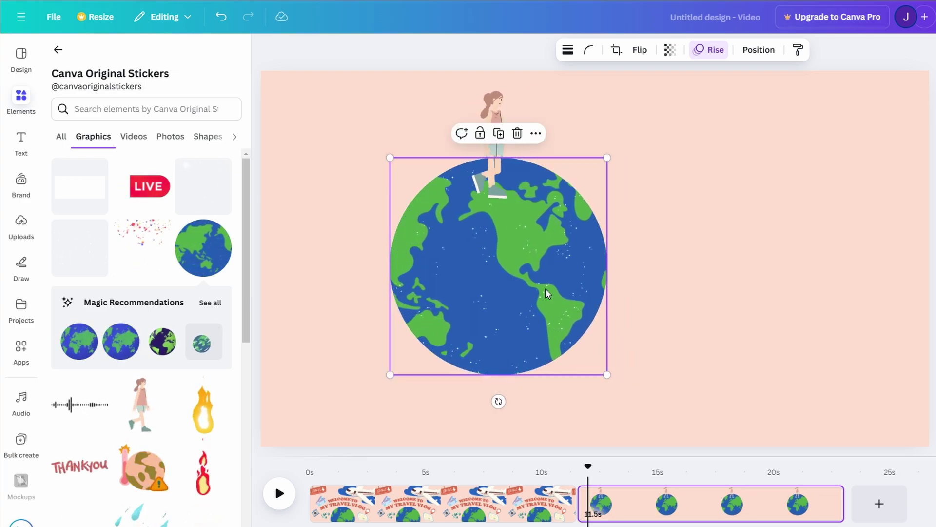
left_click(657, 308)
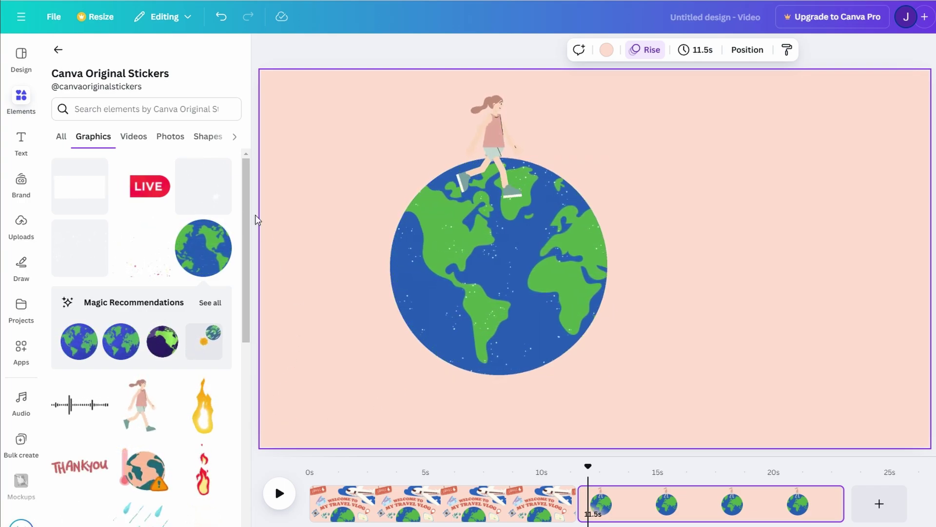
- Add the smiling sun from the Animated character results, shrink it and move it up
left_click(58, 49)
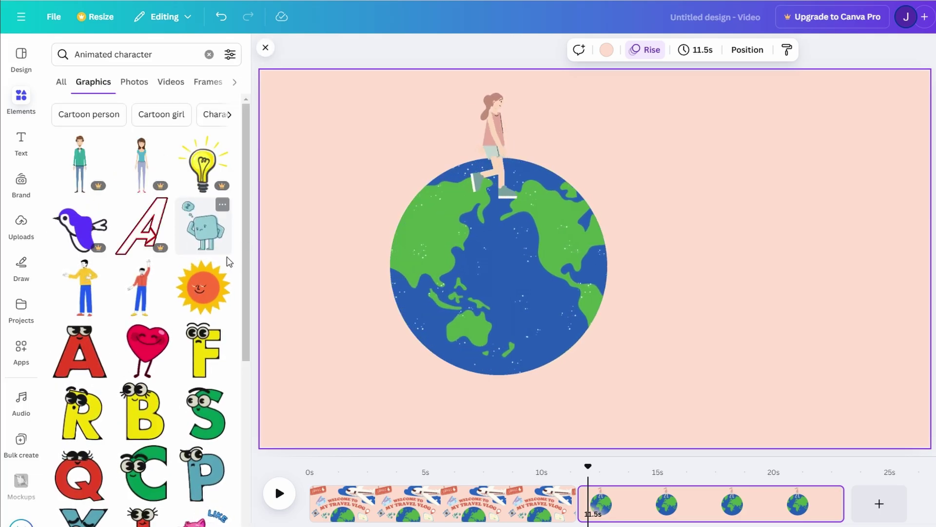
left_click(203, 287)
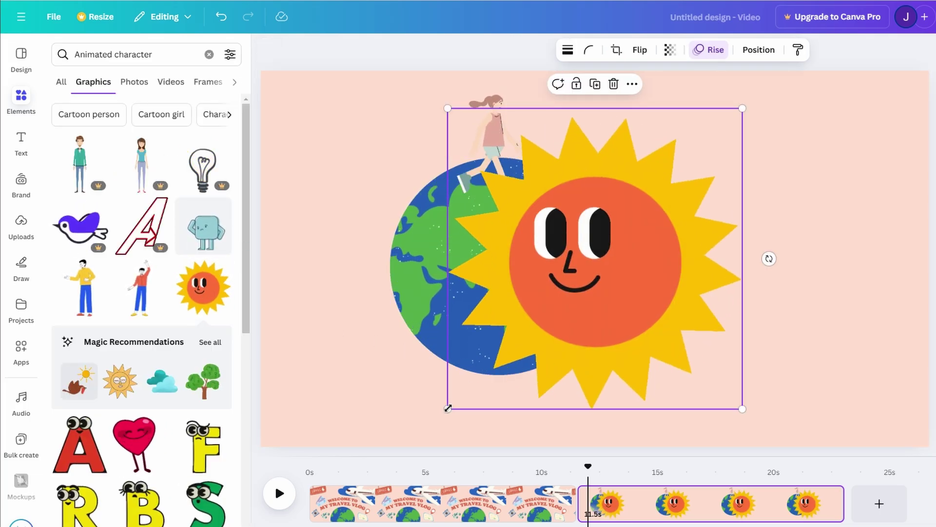
left_click_drag(448, 408, 658, 194)
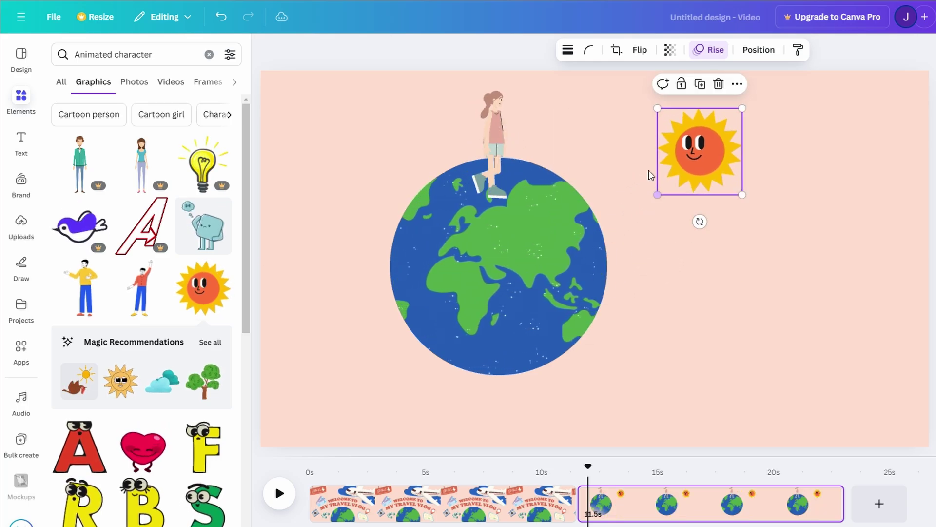
left_click_drag(686, 166, 628, 121)
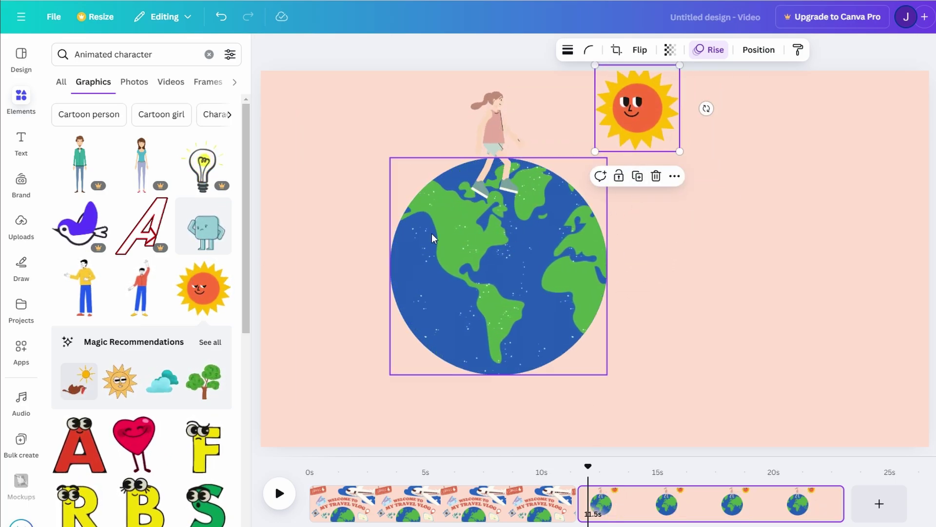
- Add the 'This is Next Level' text combination from Font combinations
left_click(20, 145)
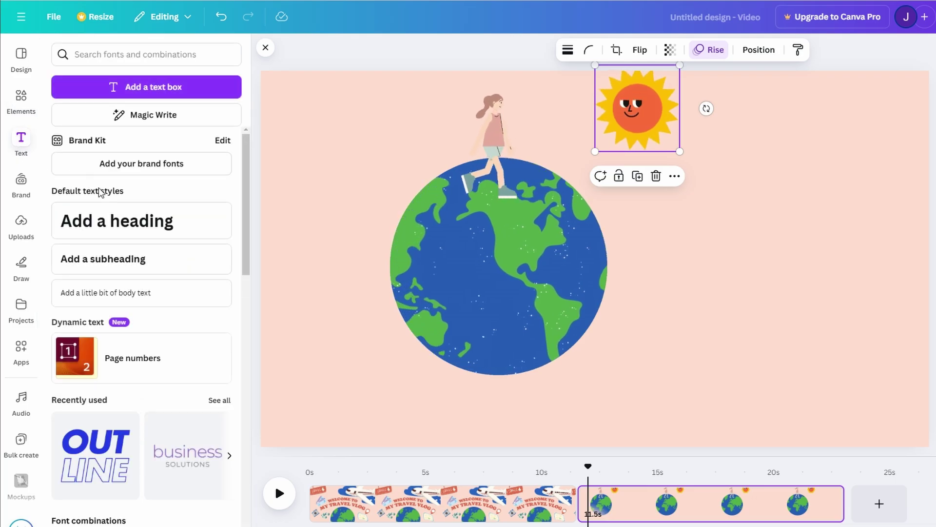
scroll(158, 220, "down", 10)
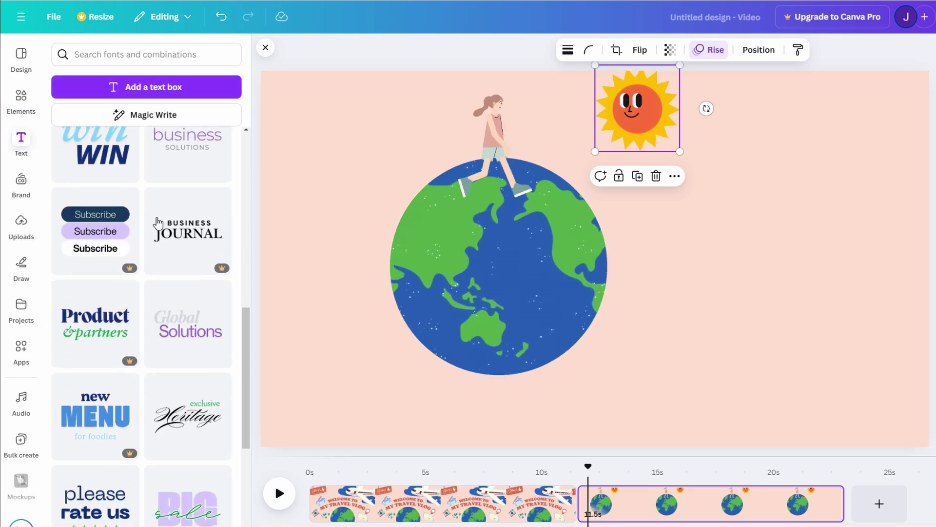
scroll(157, 223, "down", 10)
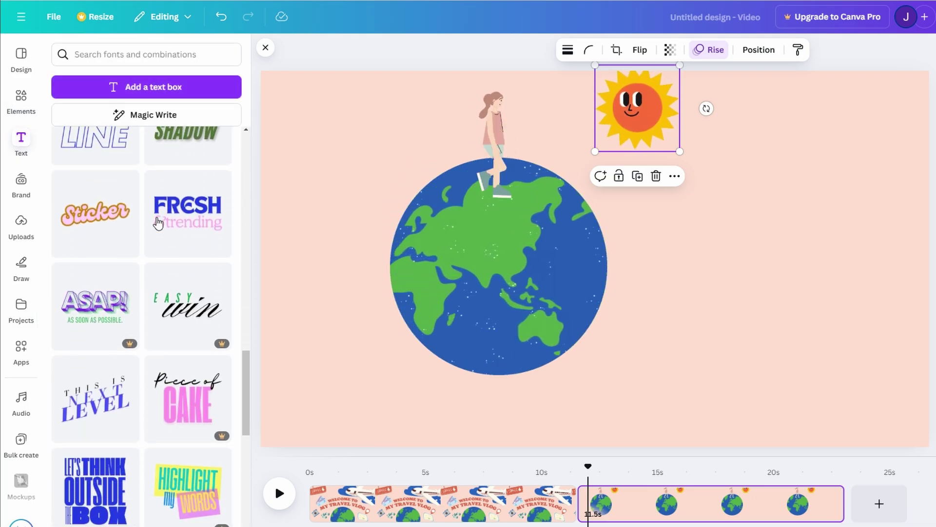
scroll(157, 223, "down", 3)
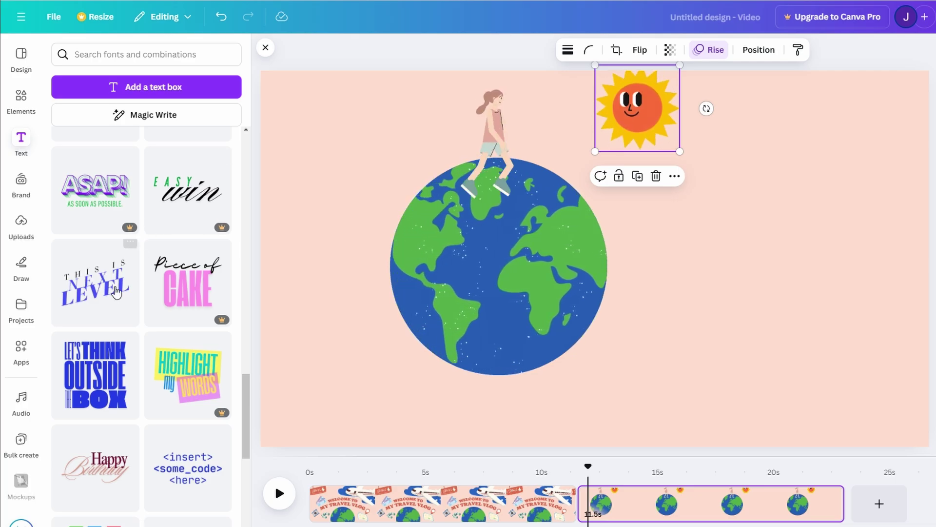
left_click(102, 286)
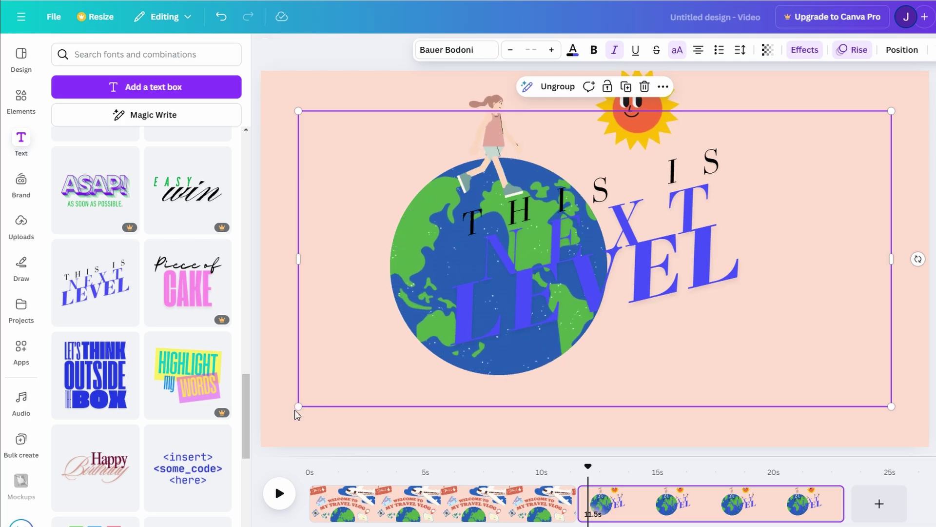
- Resize the text, place it right of the globe, and tilt it about 10 degrees
left_click_drag(297, 413, 326, 384)
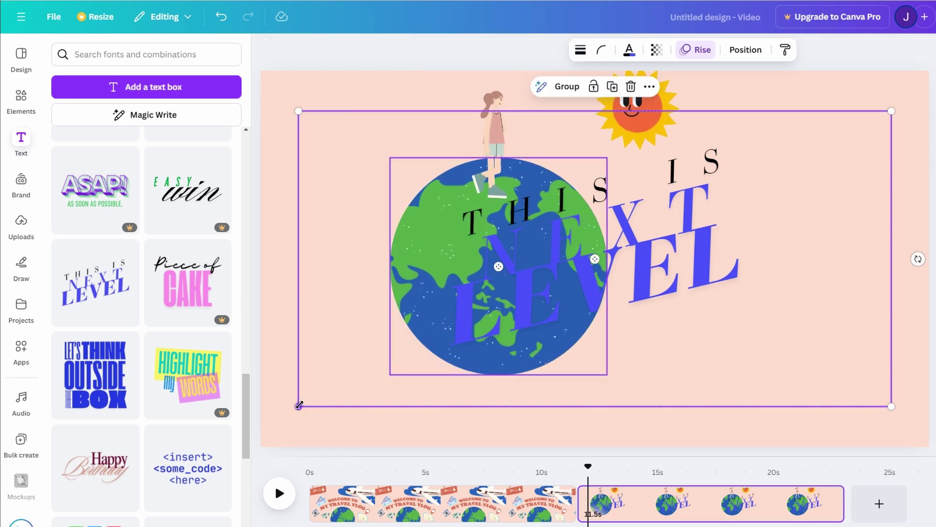
left_click(629, 258)
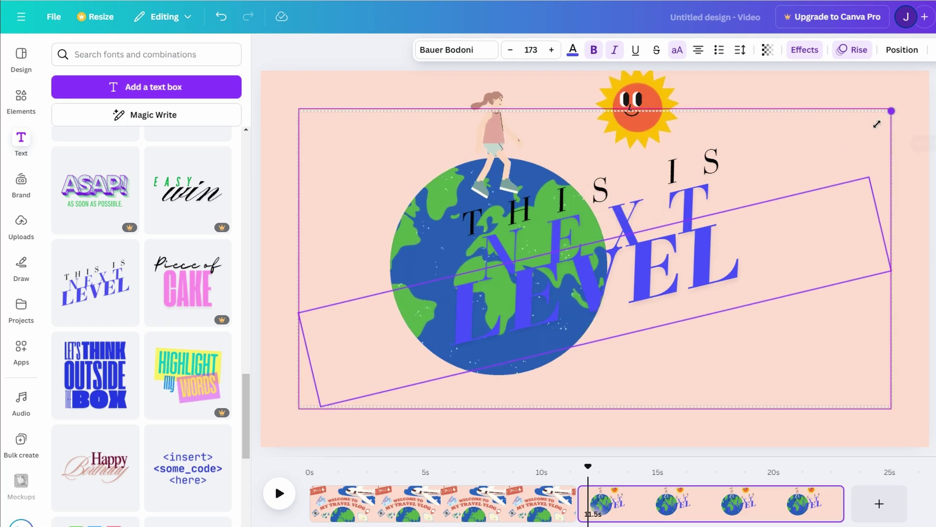
left_click_drag(877, 124, 688, 214)
left_click_drag(567, 299, 837, 210)
left_click_drag(570, 317, 485, 356)
left_click_drag(686, 236, 752, 209)
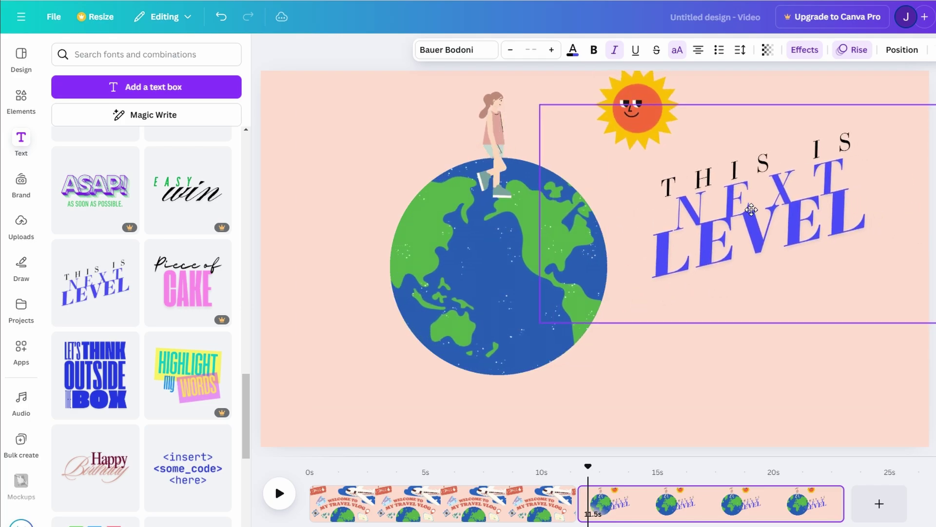
left_click_drag(759, 349, 732, 366)
left_click_drag(789, 208, 772, 227)
- Switch the text's entrance animation from Rise to Succession
left_click(842, 52)
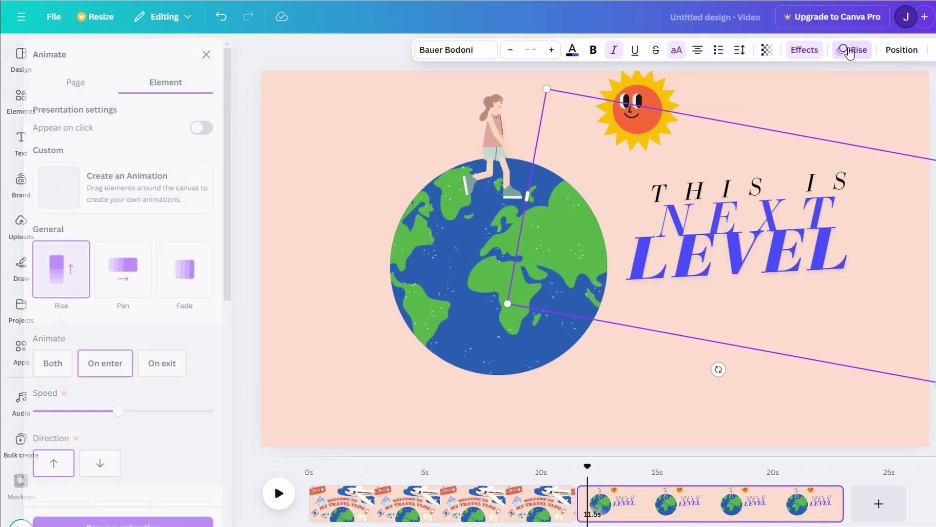
scroll(165, 201, "down", 6)
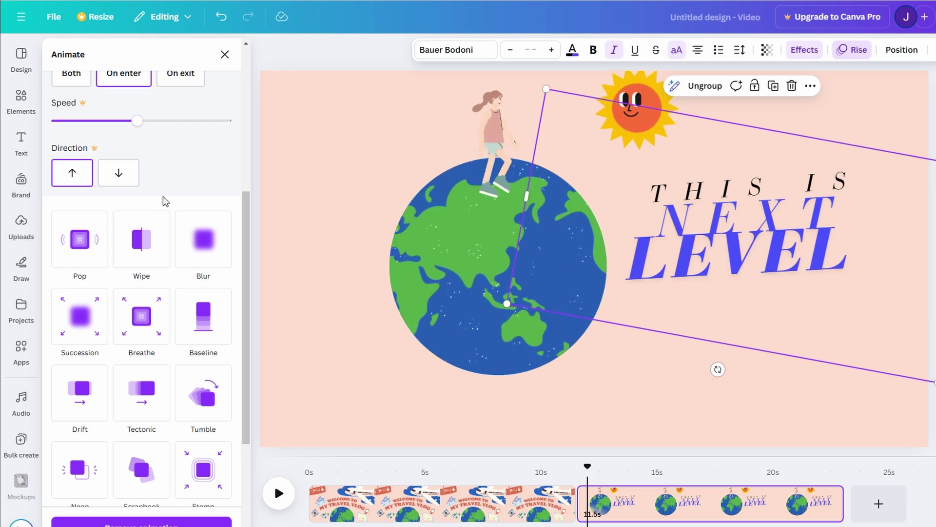
scroll(163, 205, "down", 4)
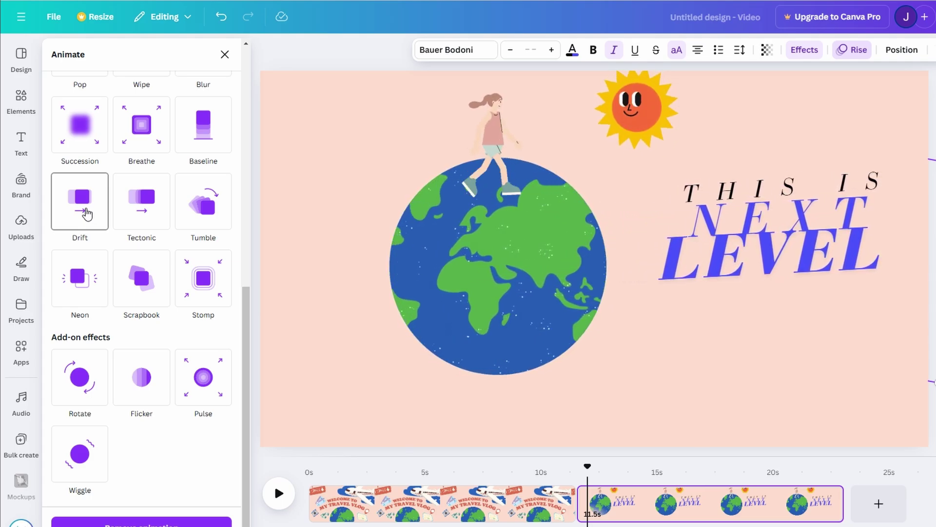
scroll(86, 213, "up", 1)
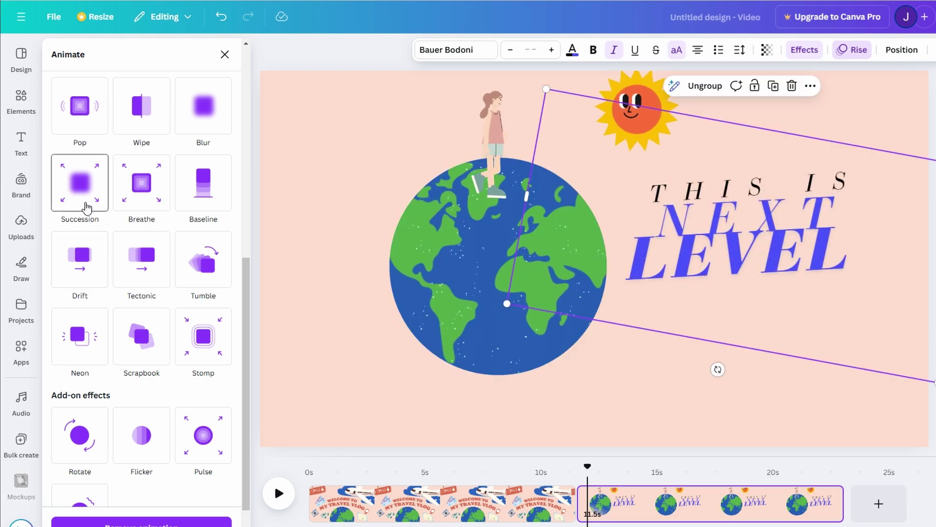
left_click(86, 207)
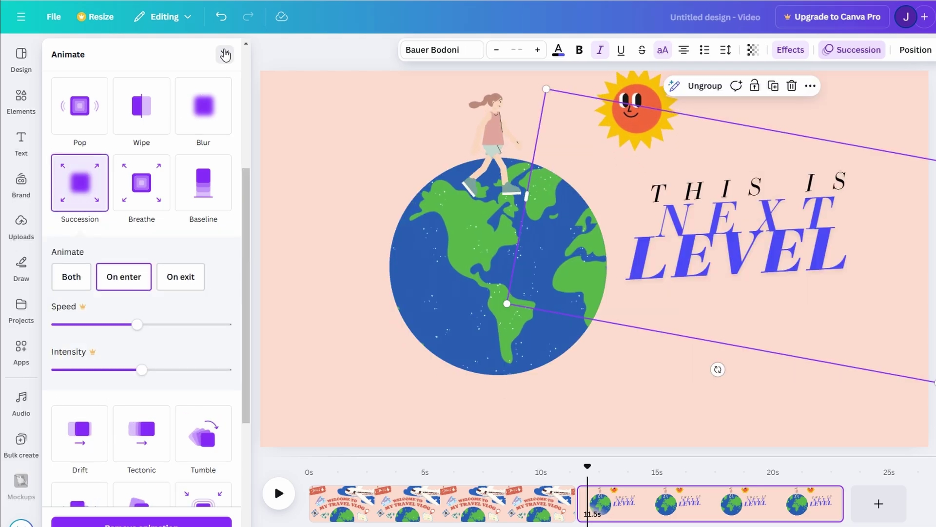
left_click(225, 54)
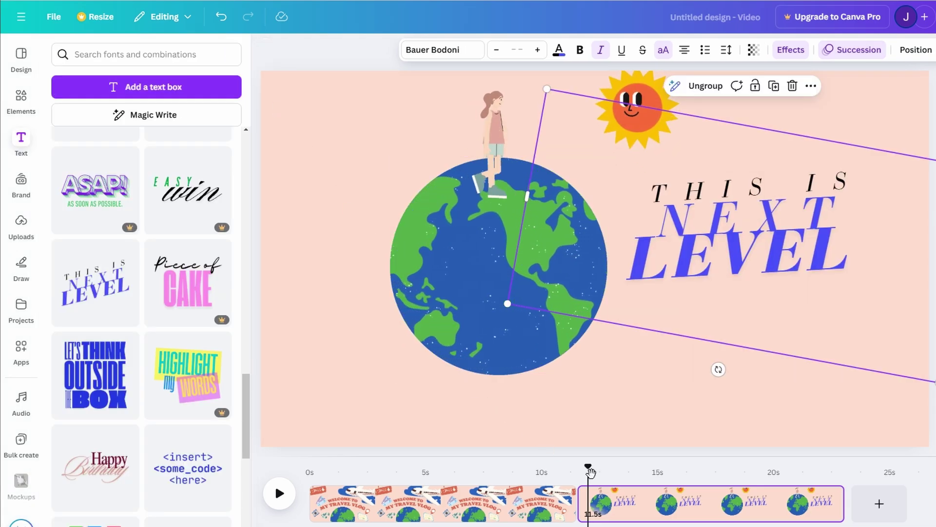
- Jump the preview to 11.8 s and search Elements for balloons
left_click_drag(590, 472, 576, 470)
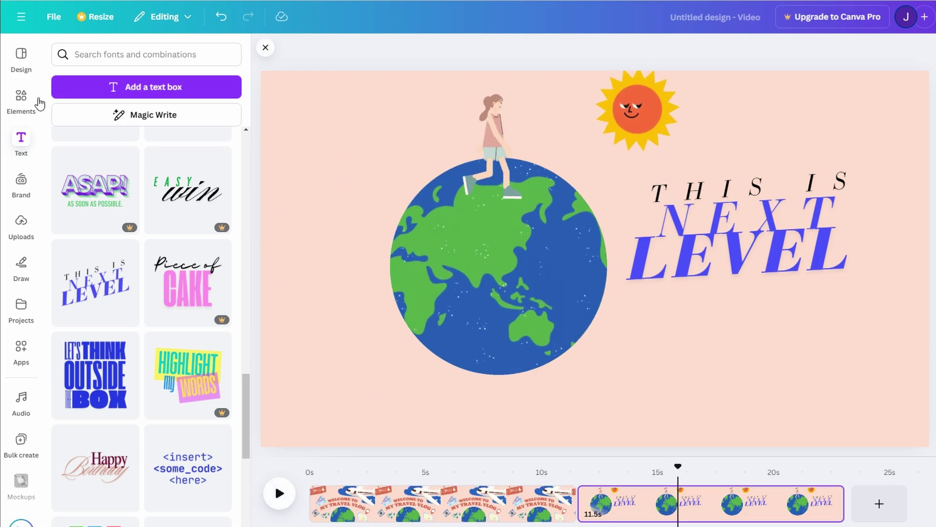
left_click(21, 100)
triple_click(144, 51)
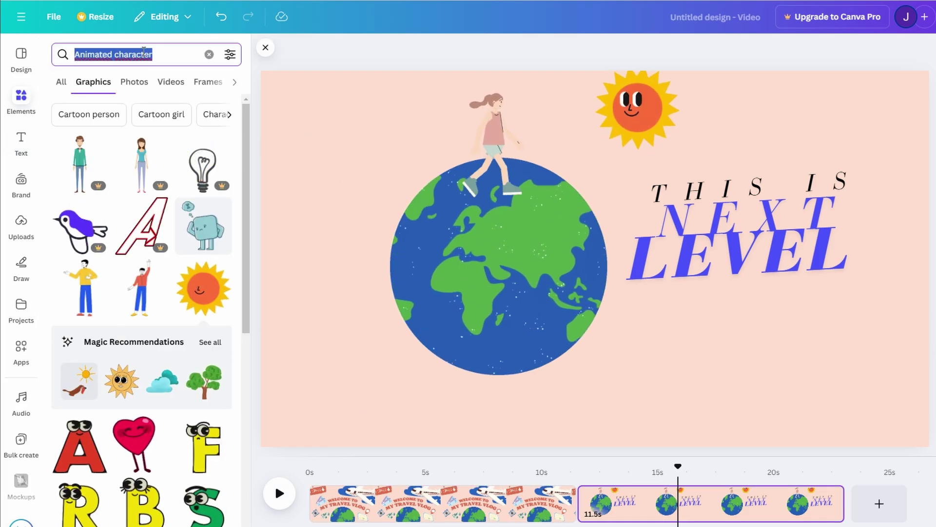
type("ballo")
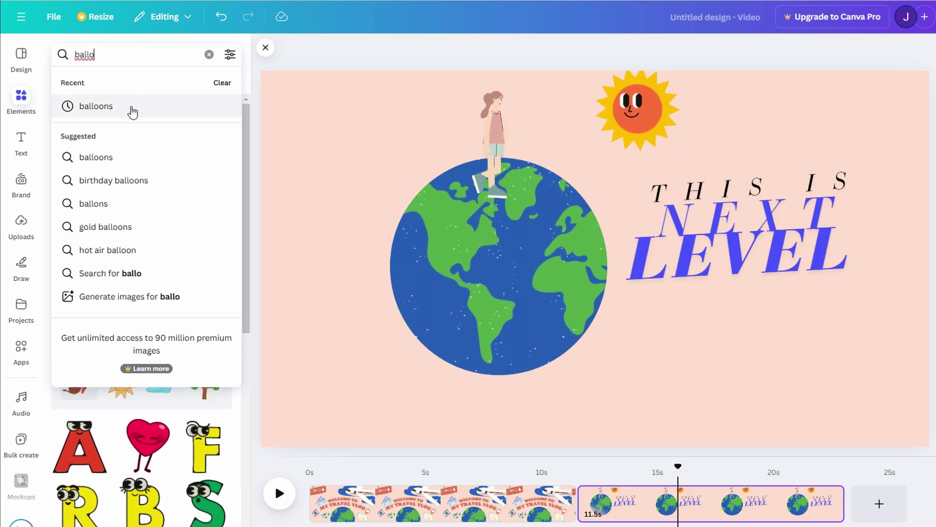
left_click(131, 111)
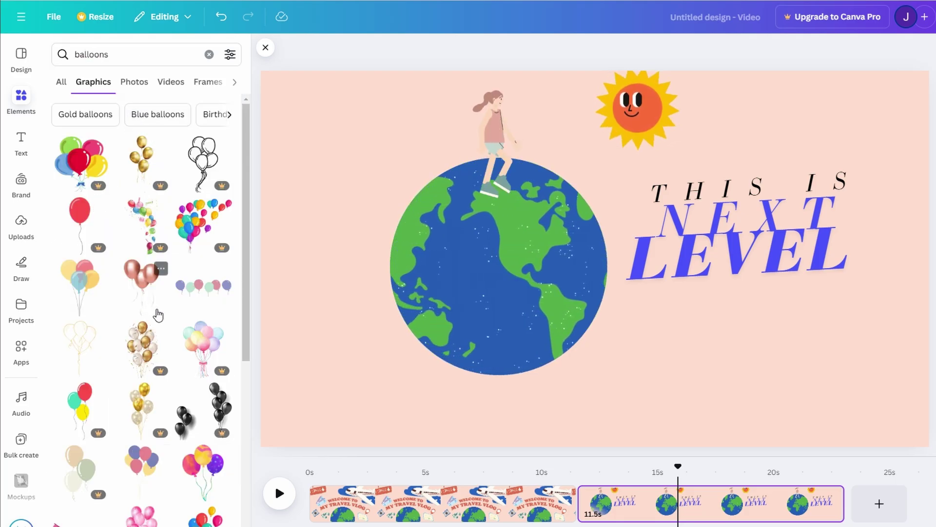
- Place the pastel balloons graphic above the word IS, then delete it
left_click(80, 292)
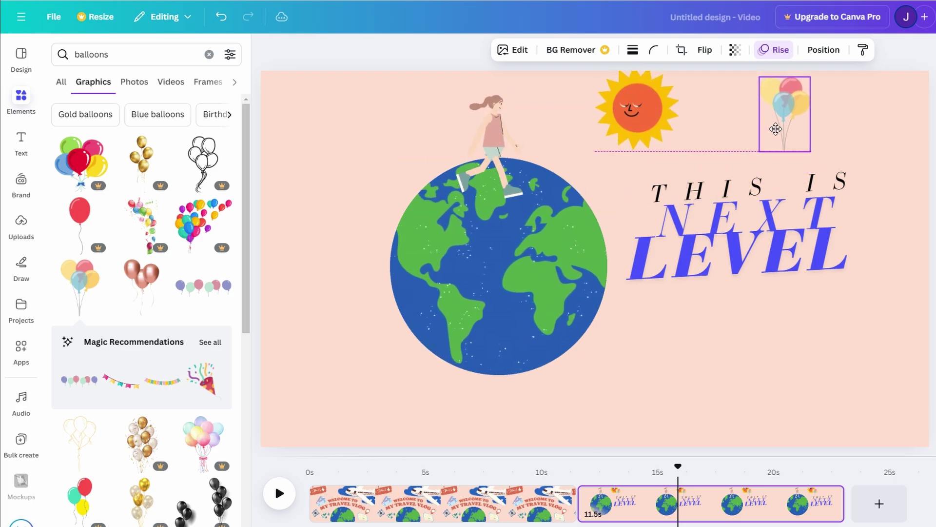
left_click_drag(799, 142, 864, 175)
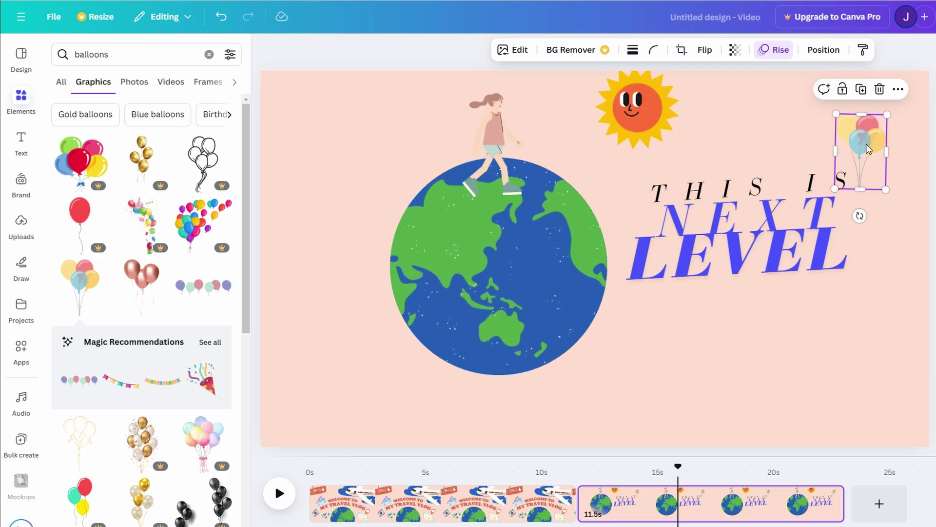
key("Delete")
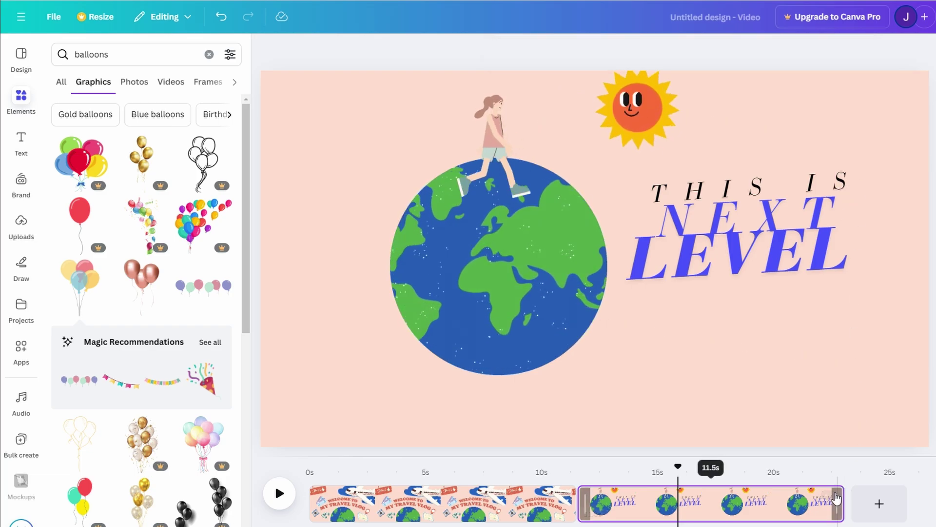
left_click(829, 495)
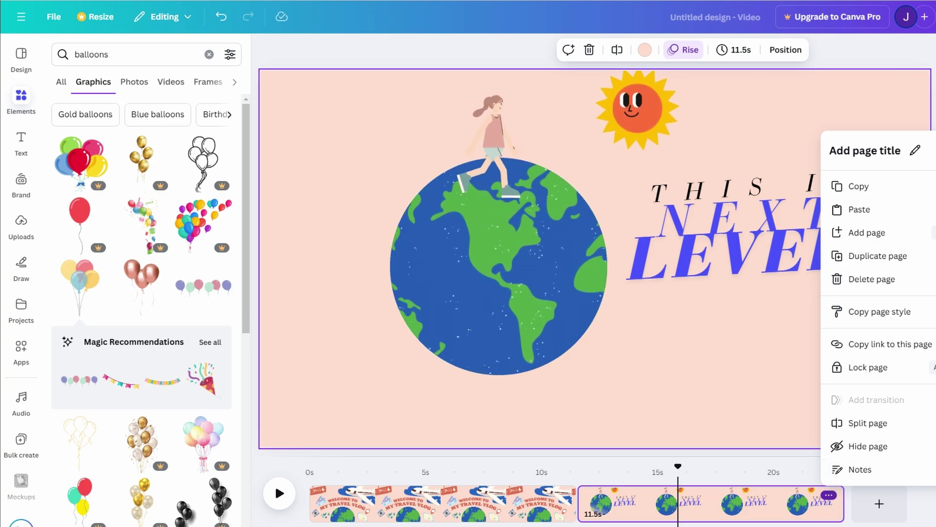
key("Escape")
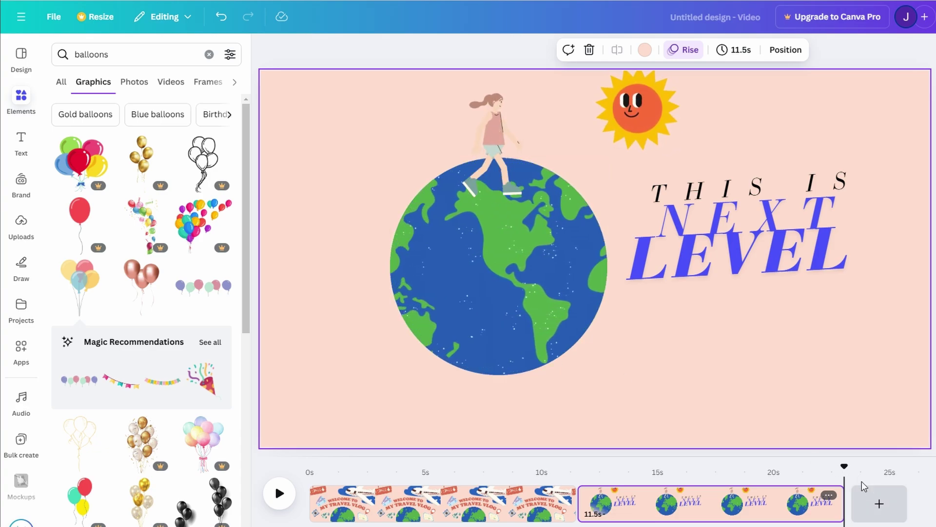
left_click_drag(844, 466, 612, 469)
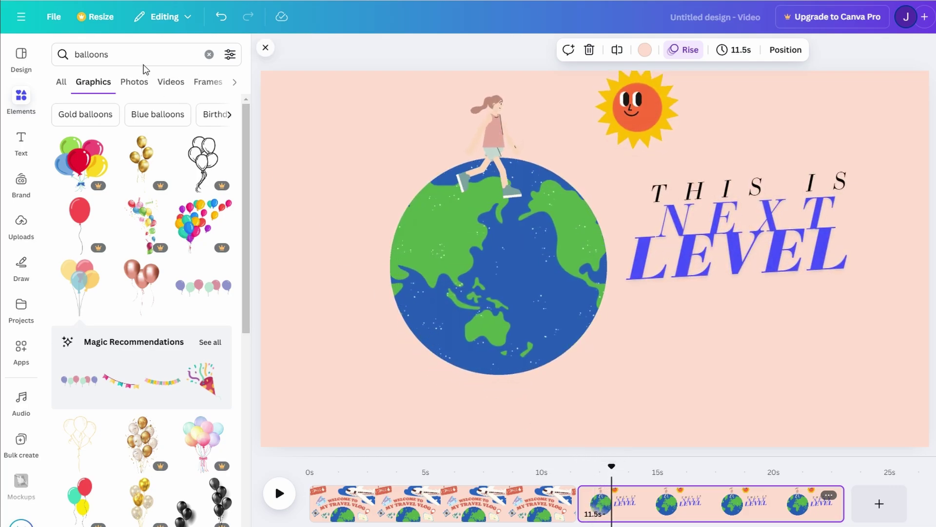
- Nudge the walking girl slightly down-left onto the globe, then select the NEXT LEVEL text
double_click(130, 52)
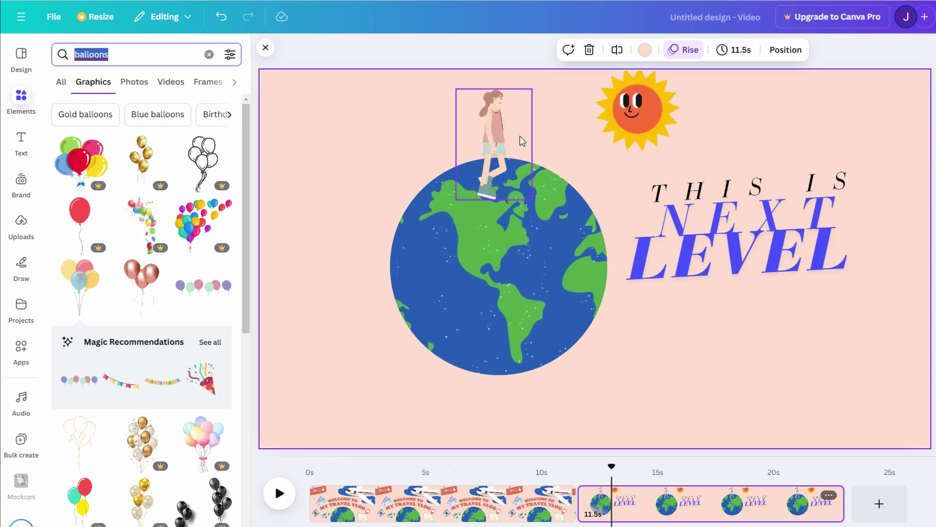
left_click_drag(485, 142, 477, 147)
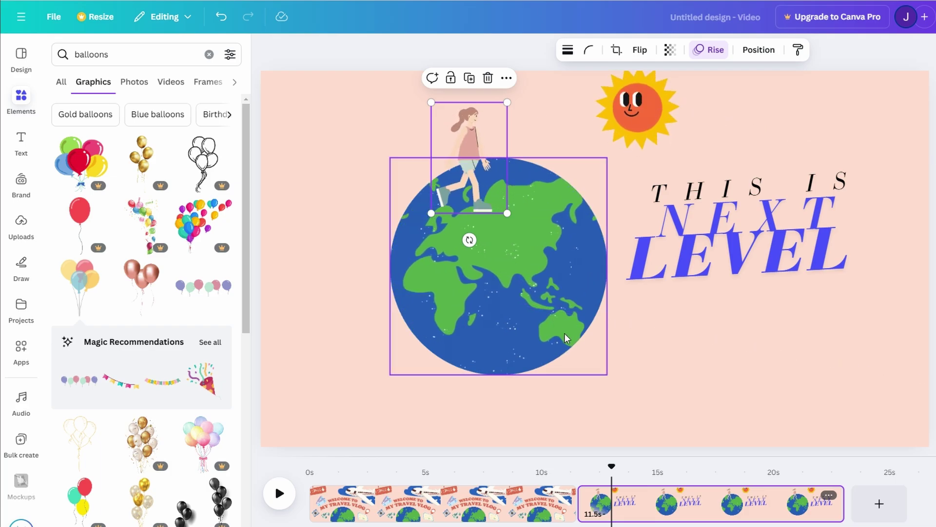
left_click(728, 394)
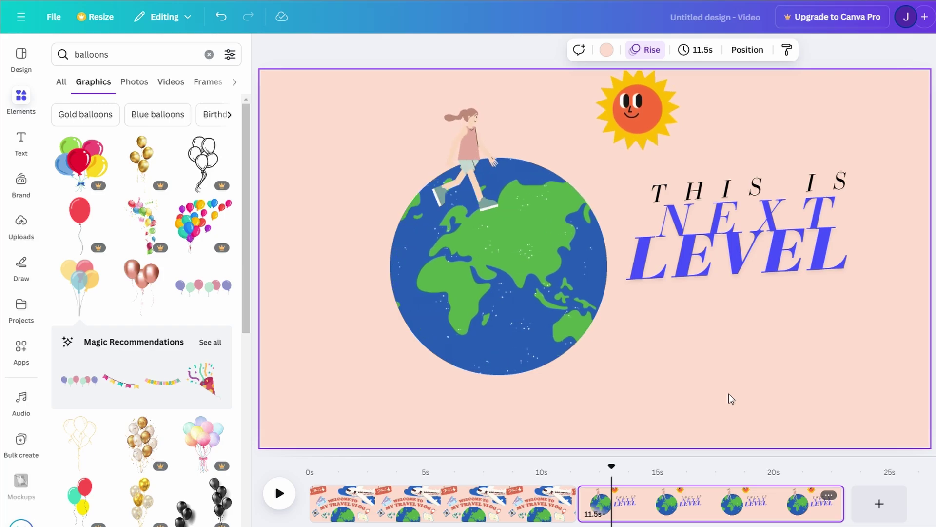
left_click(703, 241)
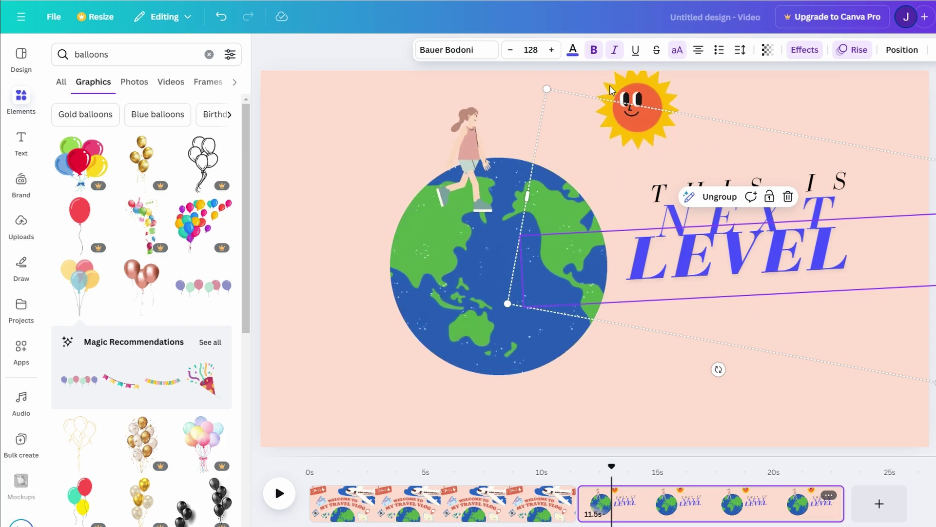
- Raise the text size to 129 and make LEVEL red with custom colour #FF1F00
left_click(554, 49)
left_click(567, 51)
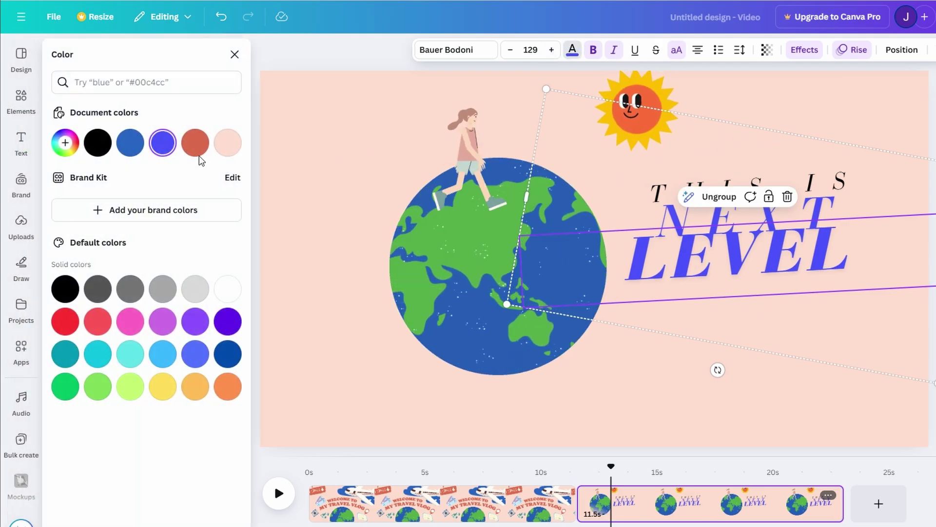
left_click(63, 144)
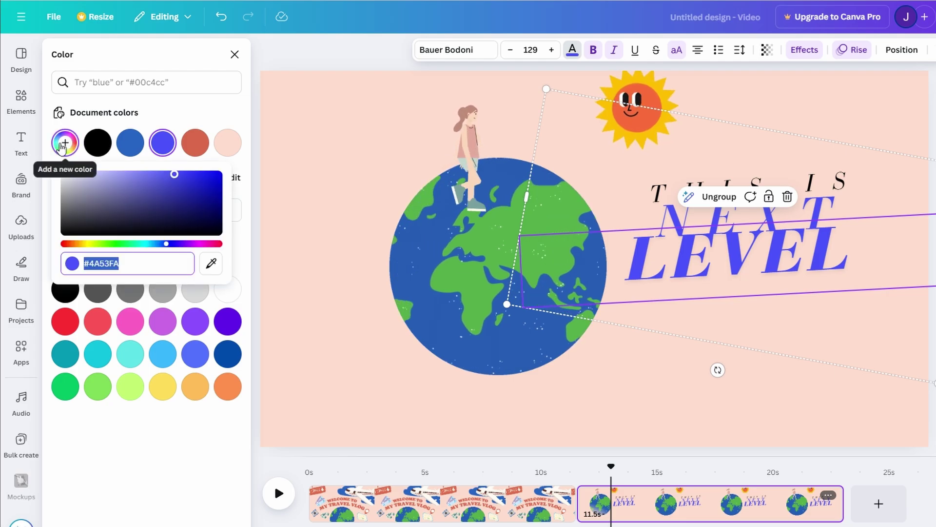
left_click_drag(176, 174, 236, 156)
left_click_drag(168, 243, 48, 251)
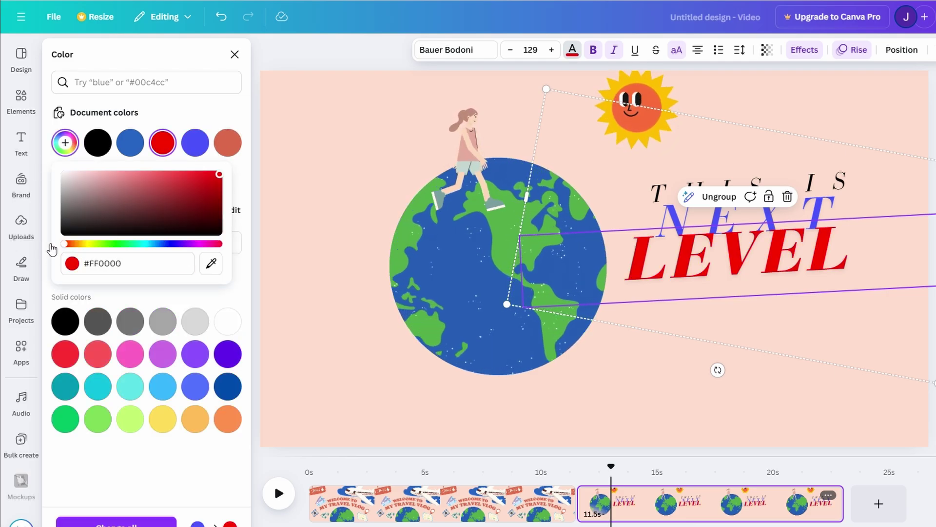
left_click_drag(47, 251, 66, 245)
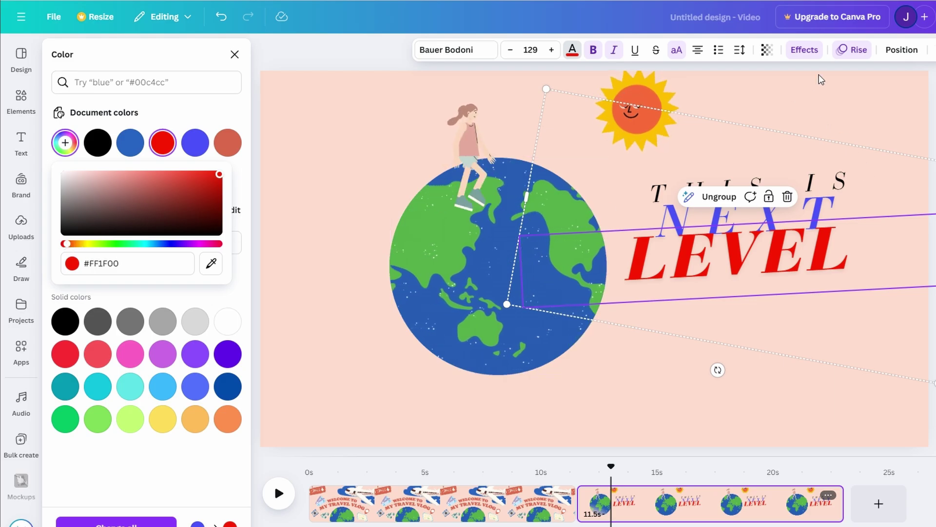
- Give the text the Typewriter entrance animation
left_click(852, 49)
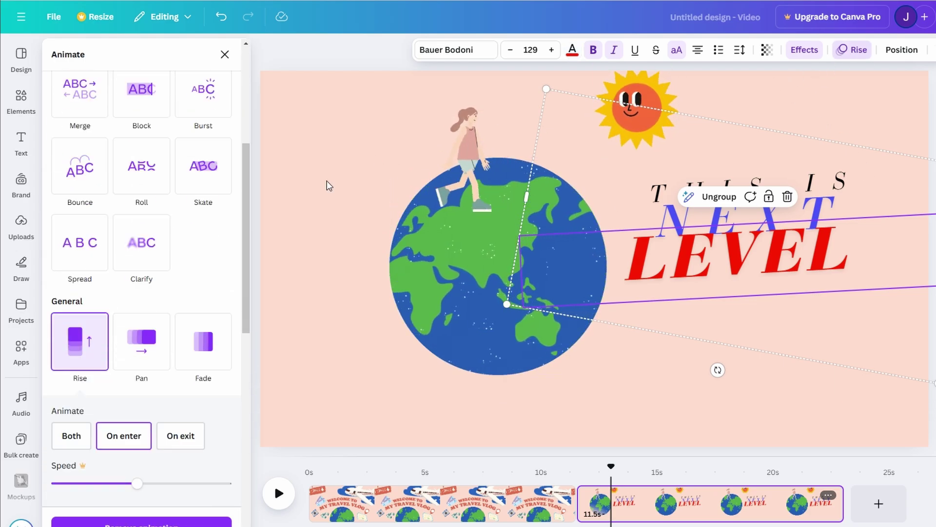
scroll(102, 247, "up", 3)
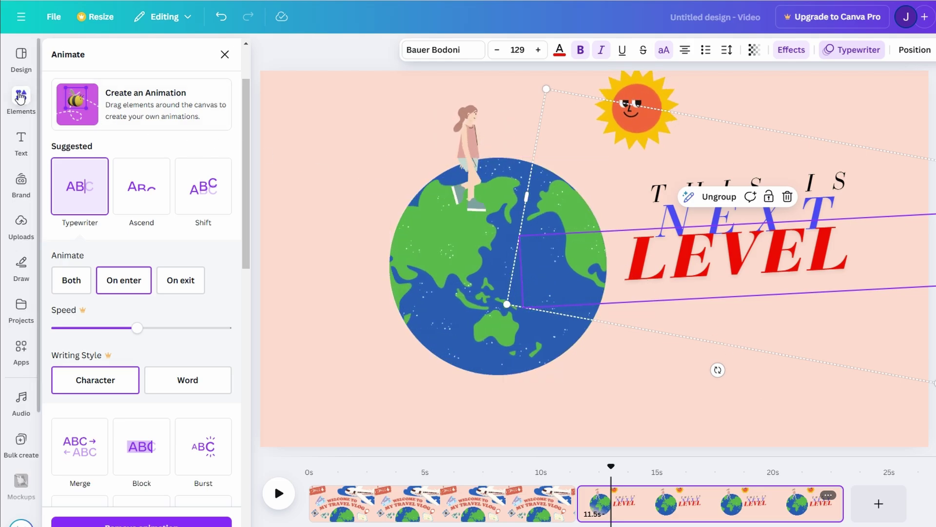
left_click(21, 100)
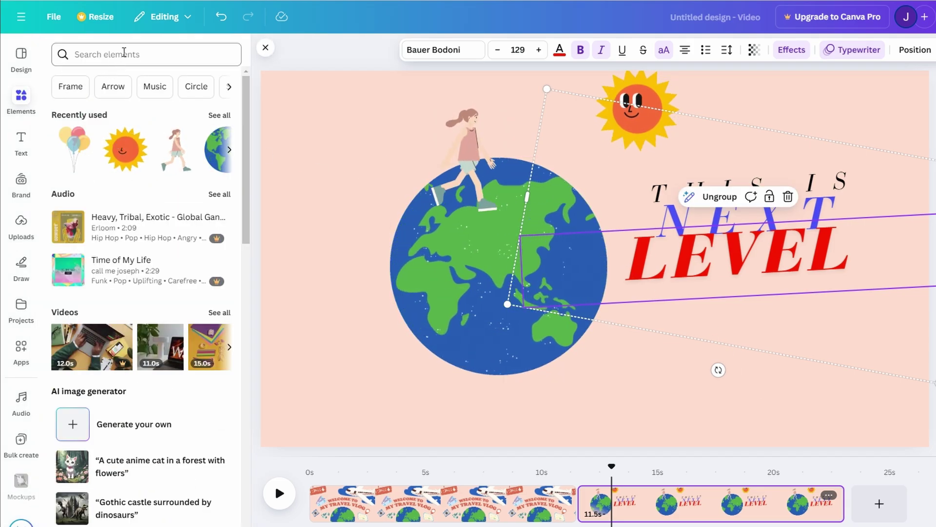
- Search Elements for 'dynamic background' and show all the dynamic background videos
left_click(124, 52)
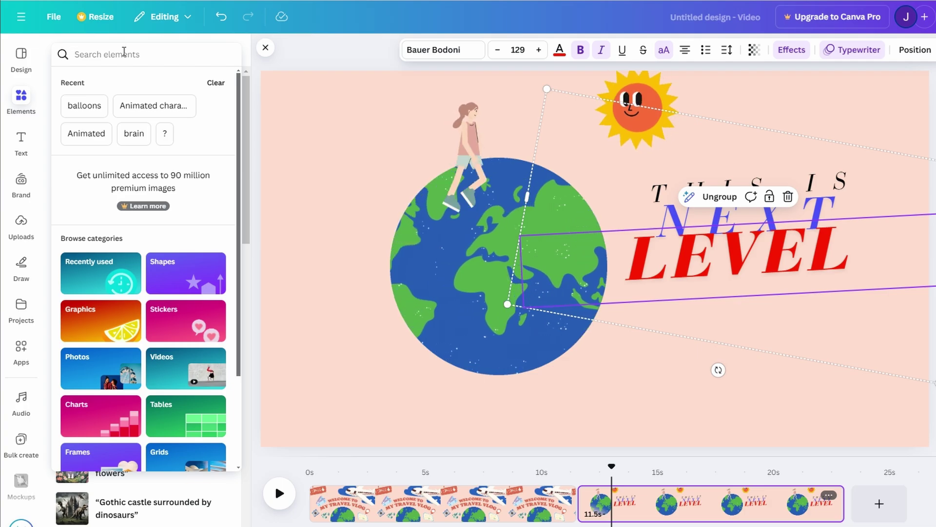
type("dynamic")
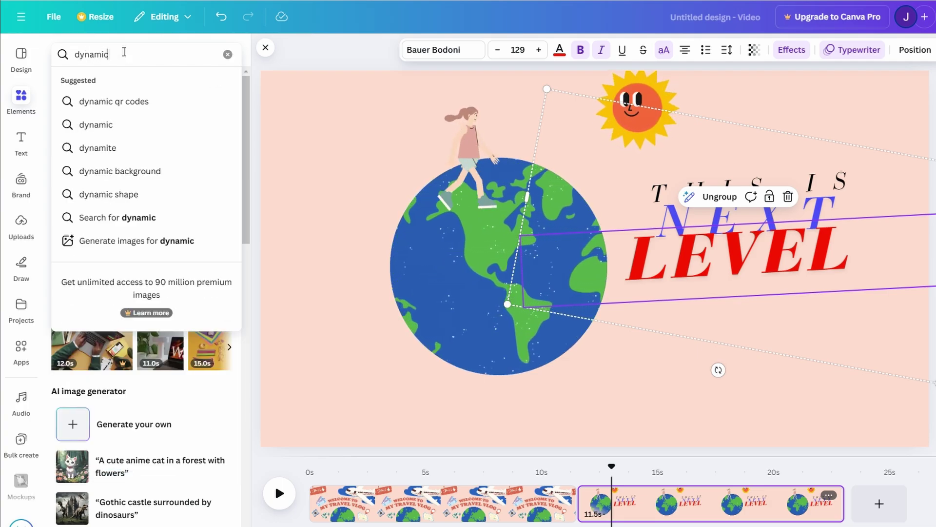
left_click(124, 147)
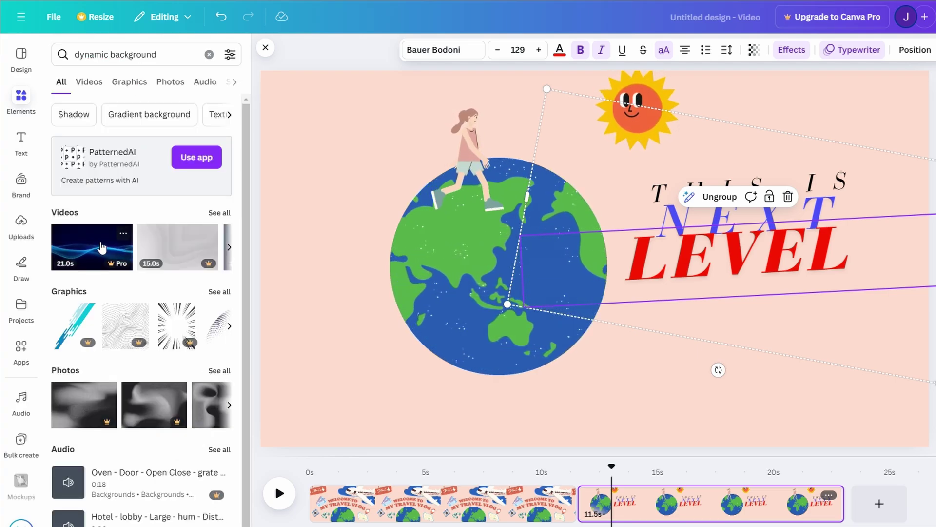
scroll(177, 235, "down", 1)
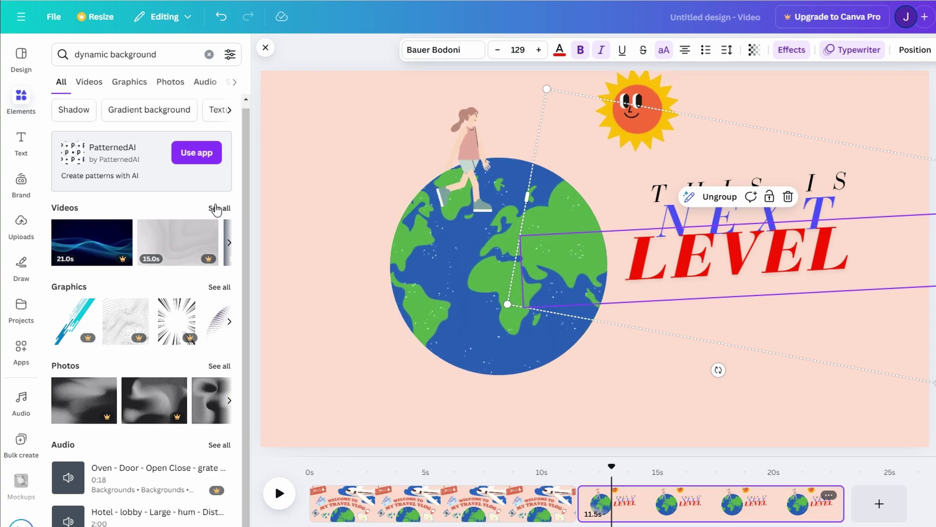
left_click(216, 209)
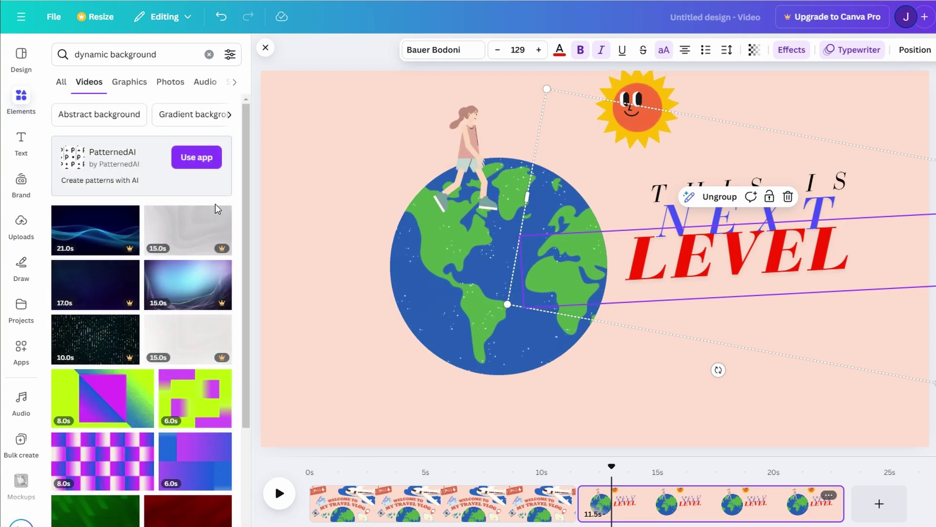
scroll(90, 348, "down", 7)
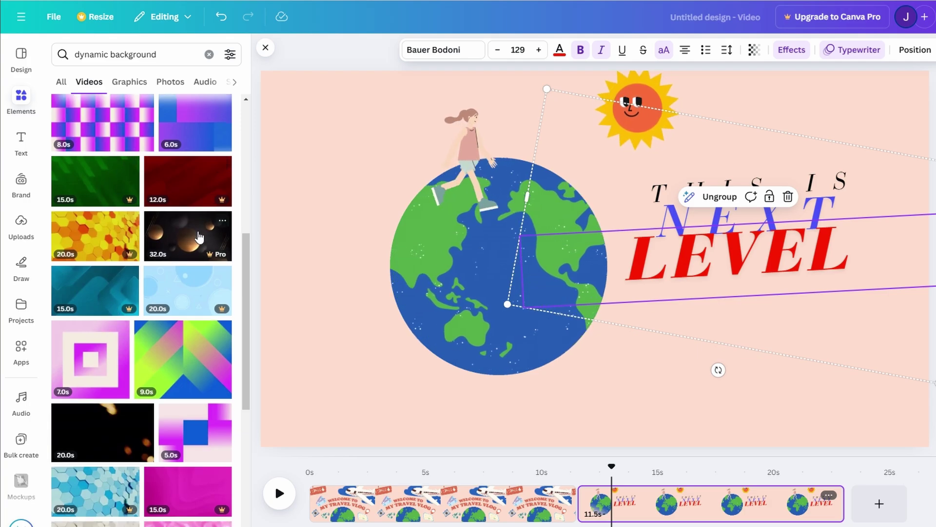
- Refine the search to 'dynamic background galaxy' and drop the 31.0s galaxy clip onto page two
left_click(178, 59)
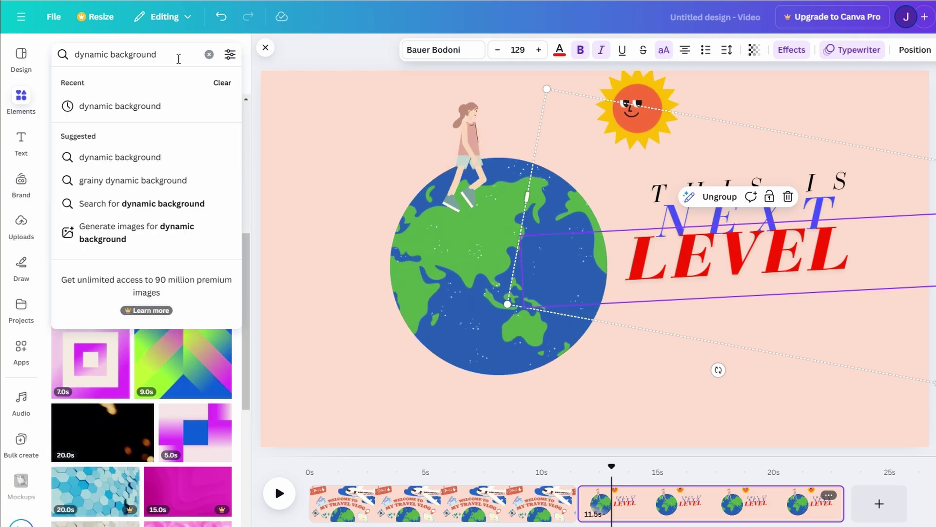
type("galax")
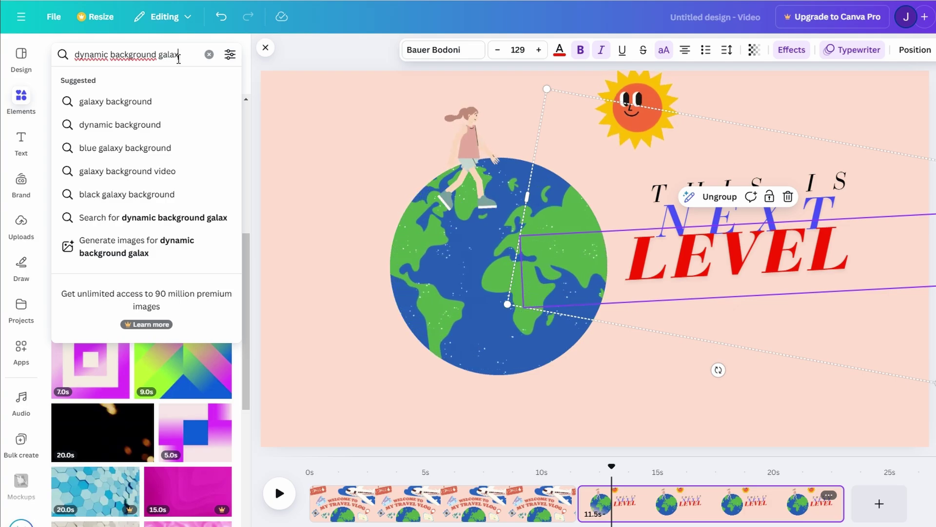
type("y")
key("Return")
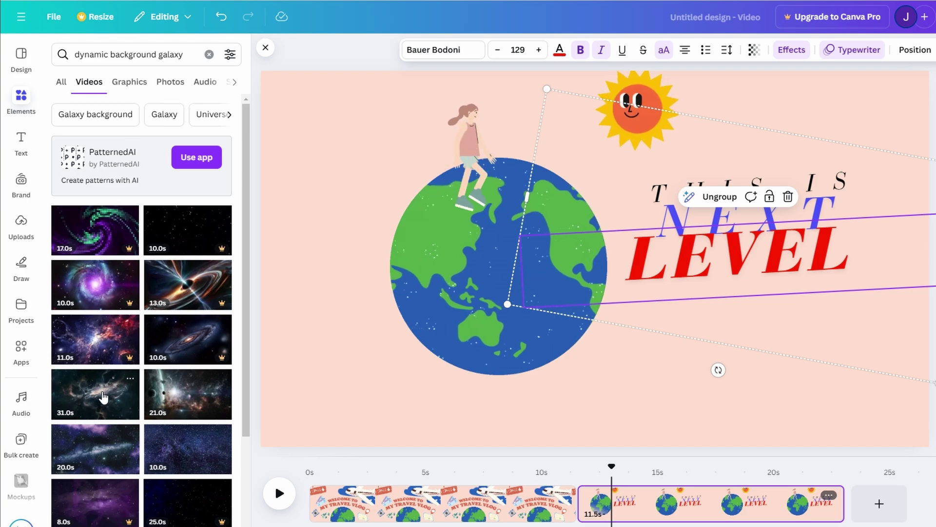
left_click_drag(103, 397, 284, 315)
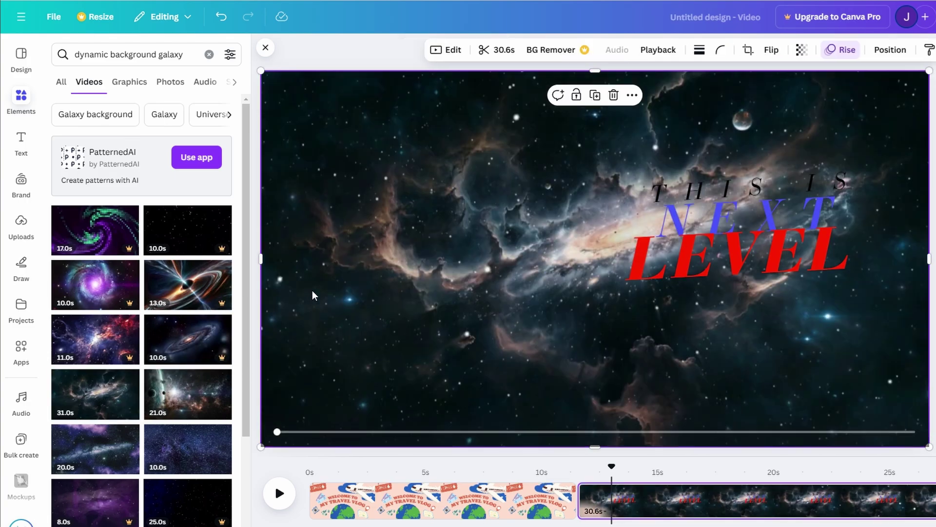
- Set the galaxy video as the page background and nudge the globe slightly left
right_click(314, 293)
left_click(378, 511)
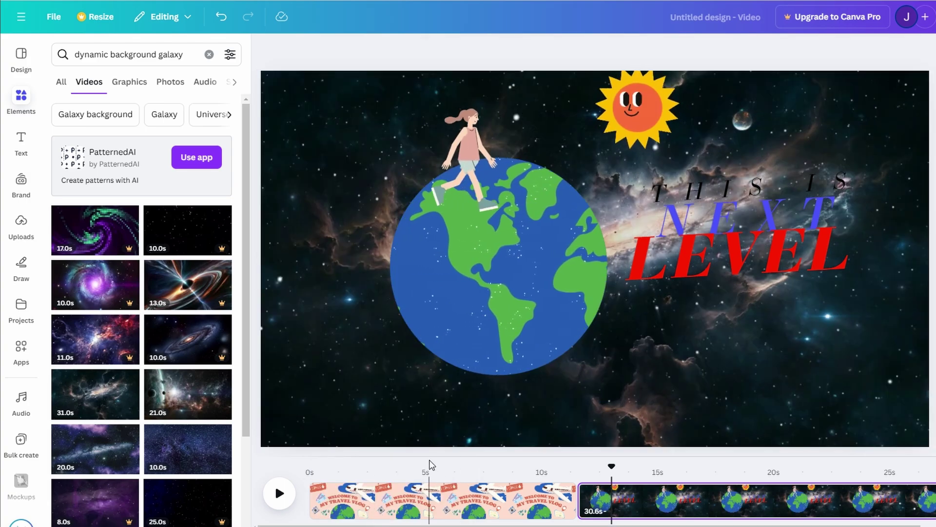
left_click(633, 101)
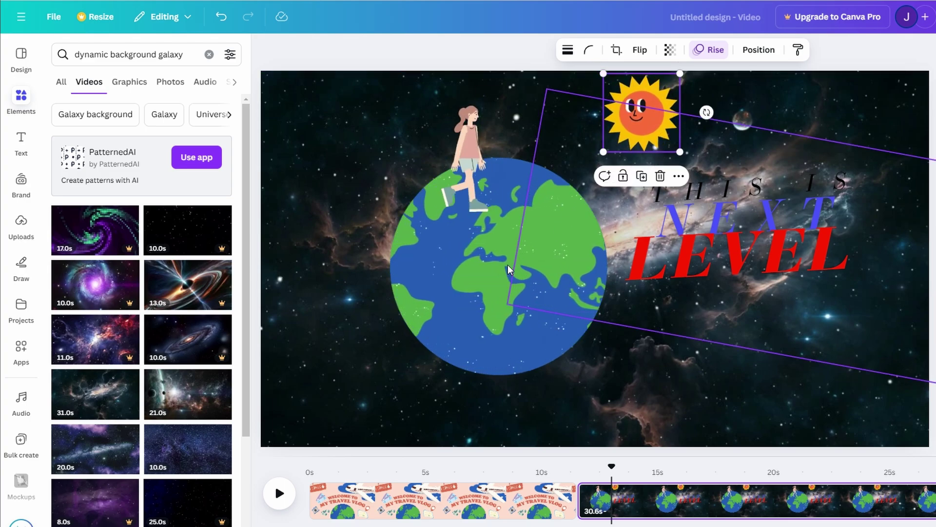
left_click_drag(508, 270, 494, 263)
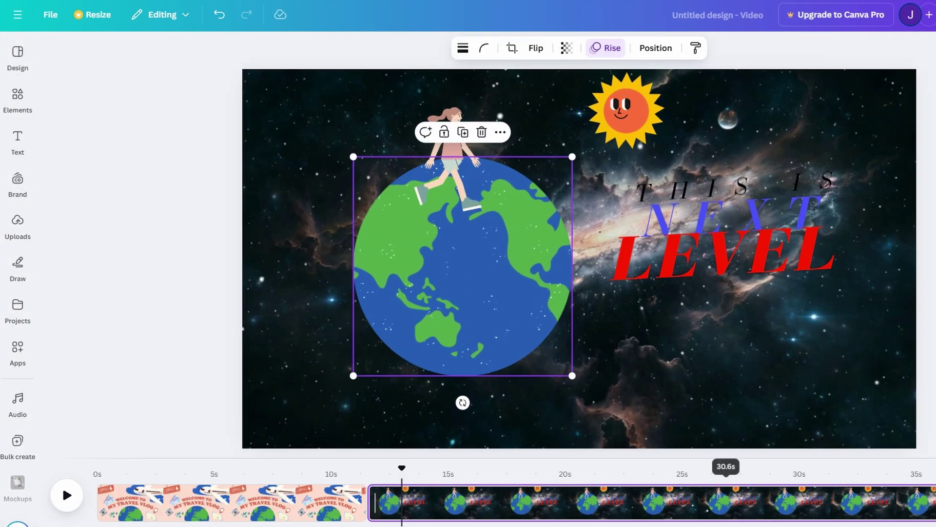
- Trim page two from 30.6s to 14.6s and bring up the walking girl's more-options menu
left_click(724, 500)
left_click_drag(896, 493, 673, 493)
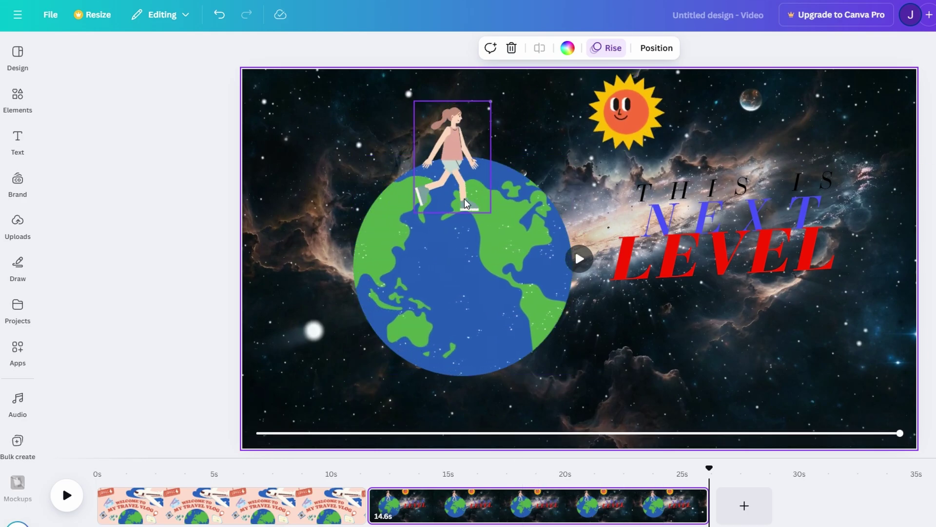
left_click(448, 166)
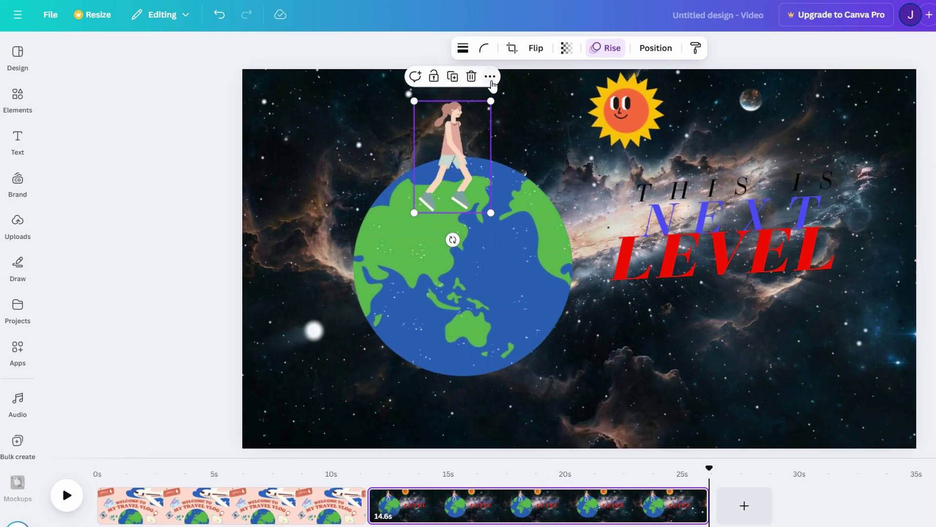
left_click(490, 77)
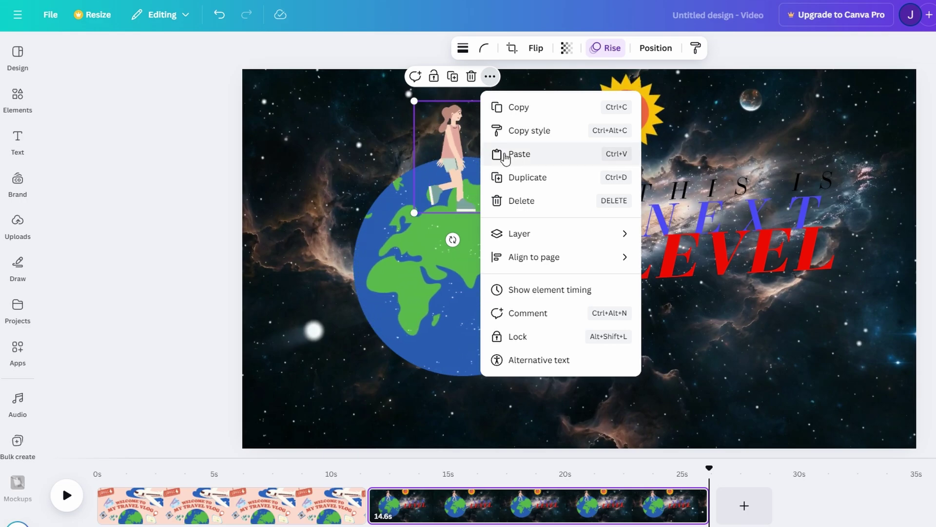
- Delay the walking girl's entrance to about 13 seconds, preview playback, then open the Design panel
left_click(537, 289)
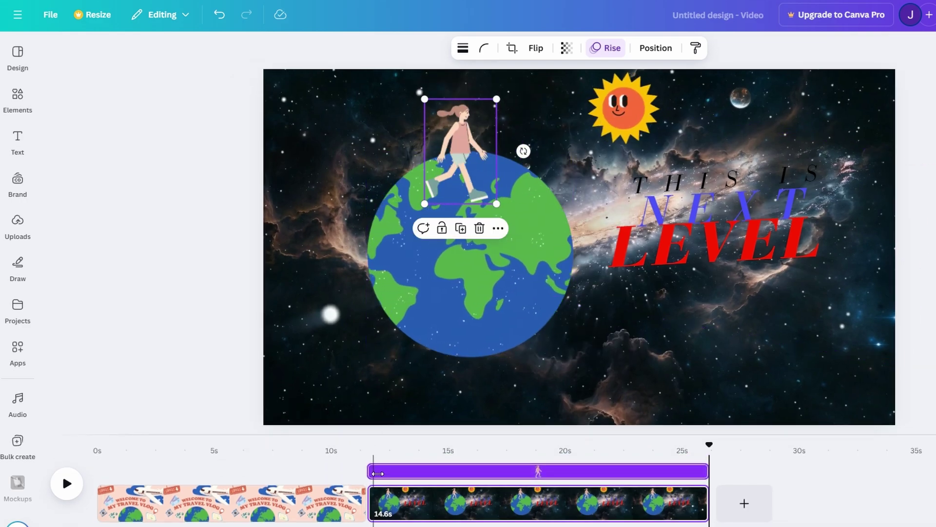
left_click_drag(371, 470, 408, 469)
left_click(374, 449)
key("space")
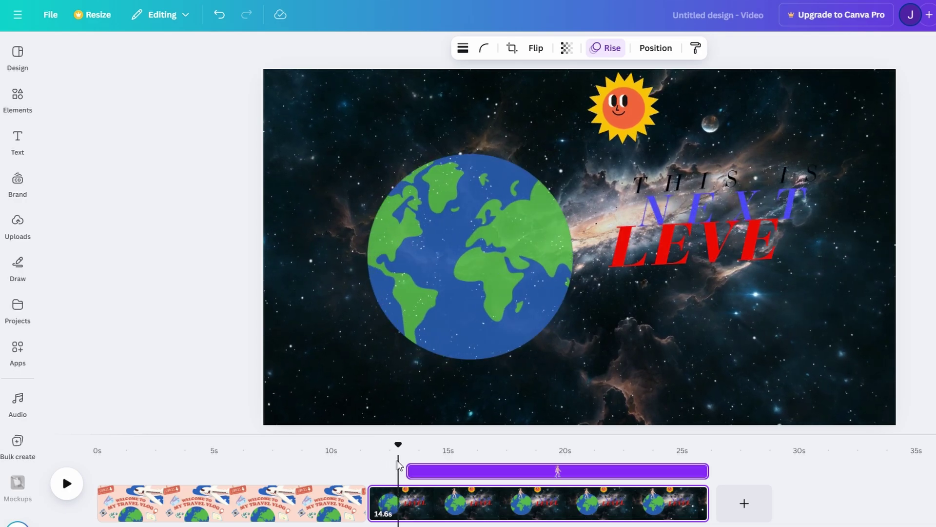
left_click_drag(406, 466, 398, 470)
key("space")
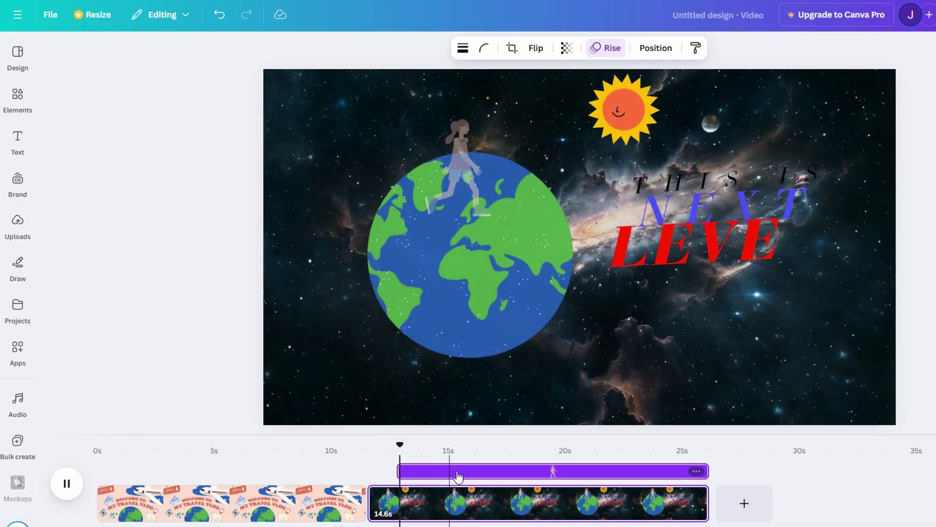
left_click(763, 473)
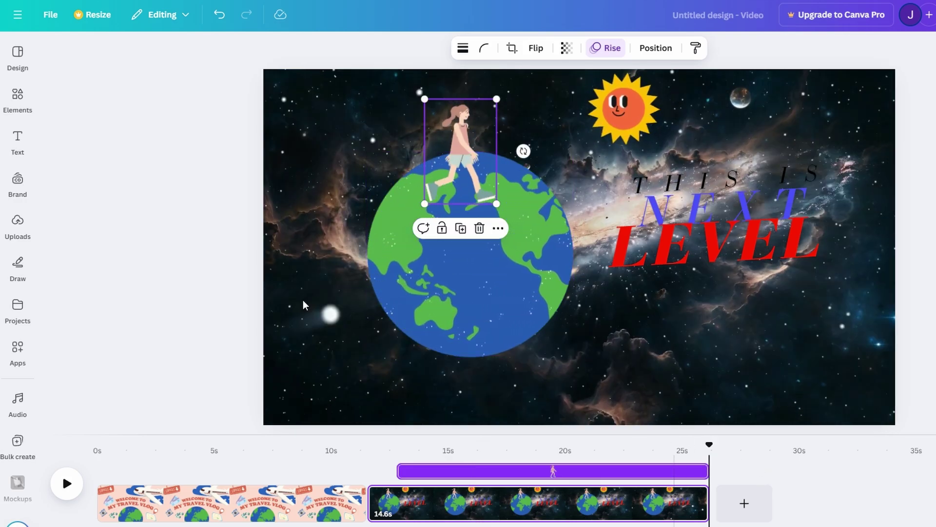
left_click(15, 100)
- Leave the TRAVEL template results and browse '3d Animated character' videos in Elements
left_click(18, 55)
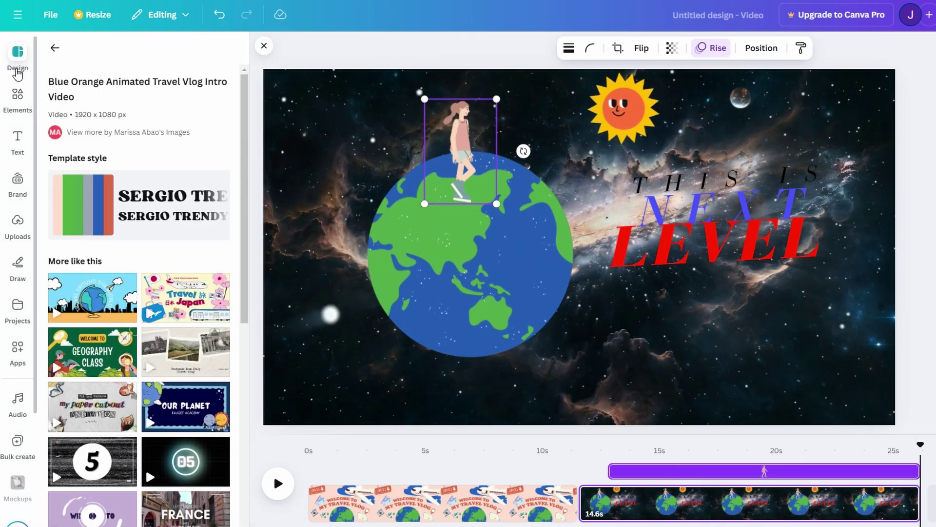
left_click(54, 47)
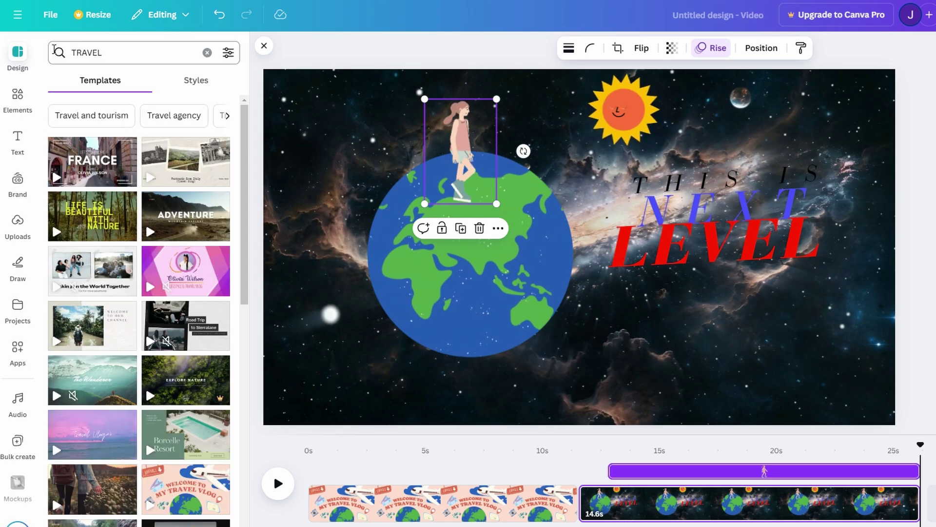
double_click(100, 53)
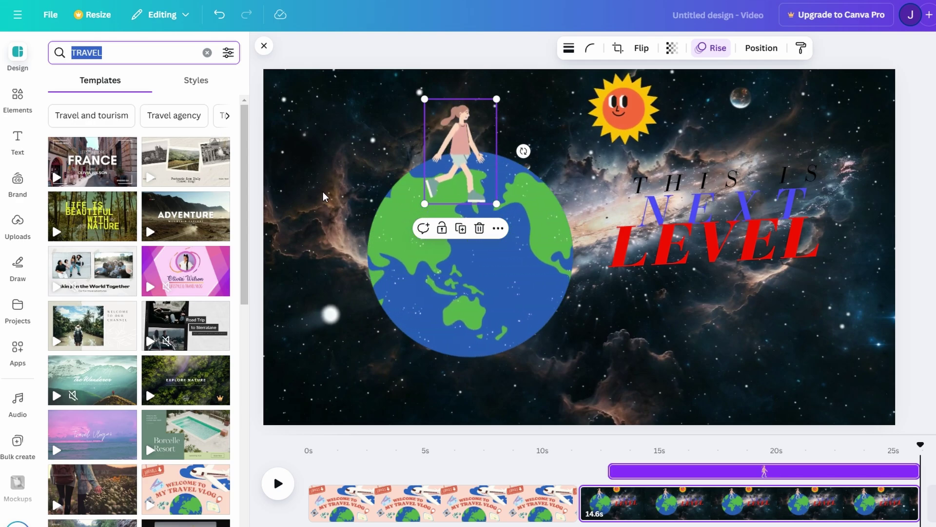
left_click(17, 99)
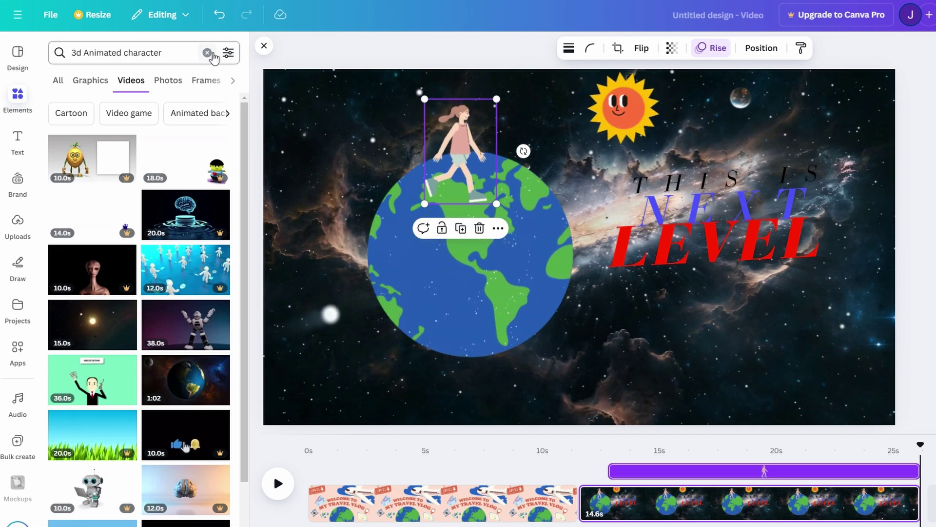
- Clear the character search, try the Cool Cats audio track without keeping it, and close the panel
left_click(207, 52)
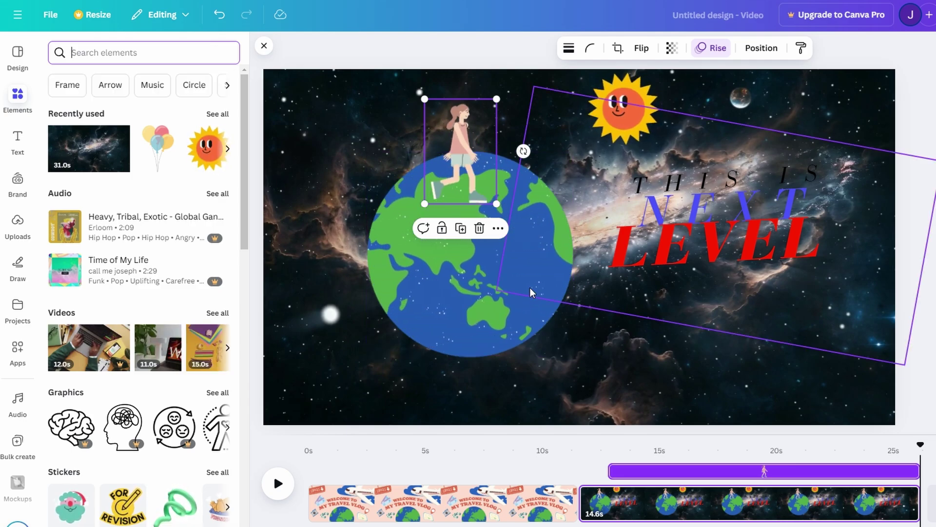
left_click(17, 404)
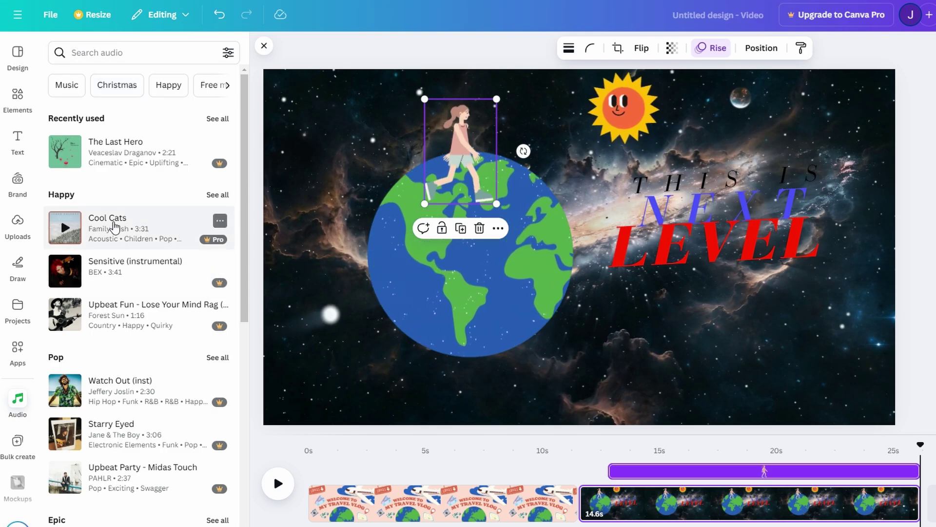
left_click_drag(119, 234, 91, 218)
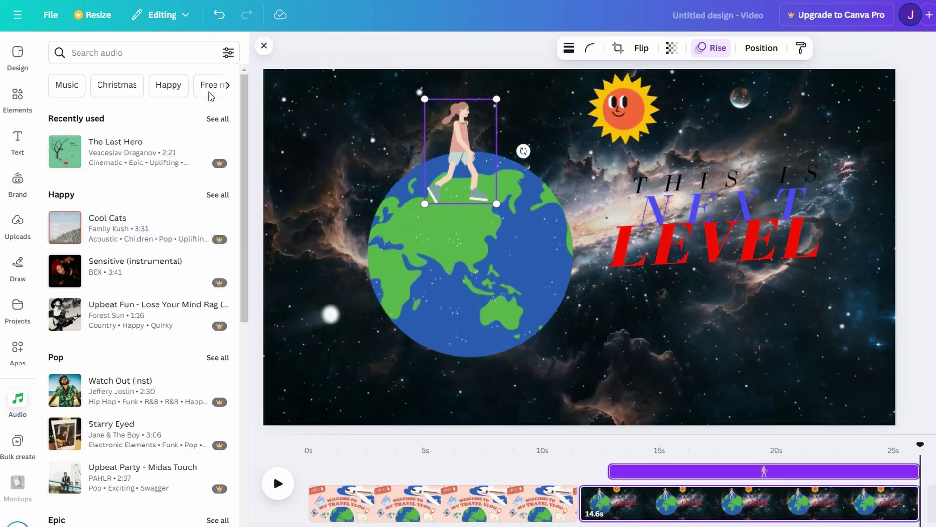
left_click(263, 46)
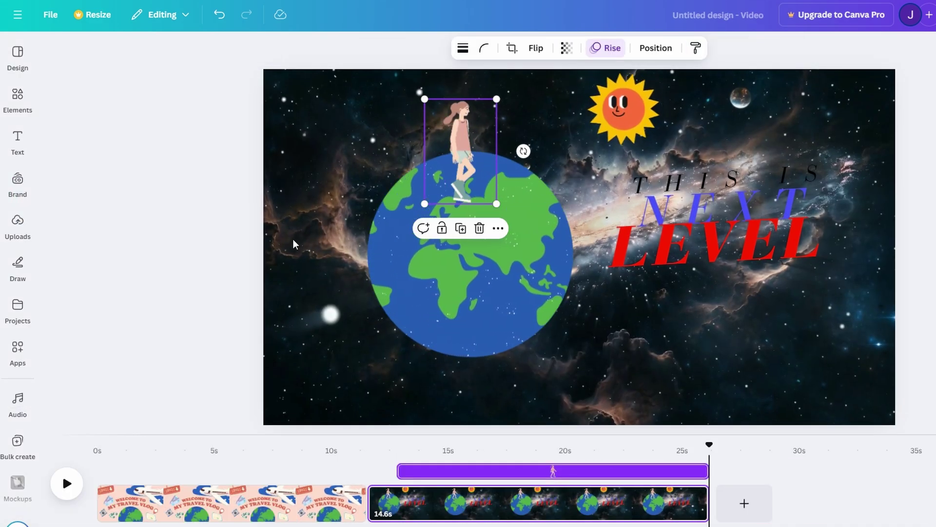
- Animate the 'THIS IS NEXT LEVEL' text on both entry and exit
left_click(371, 446)
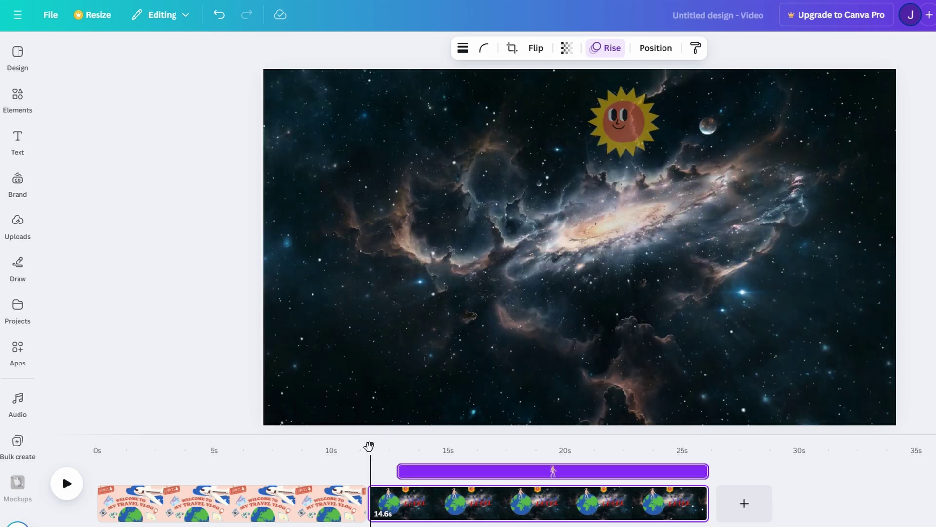
key("space")
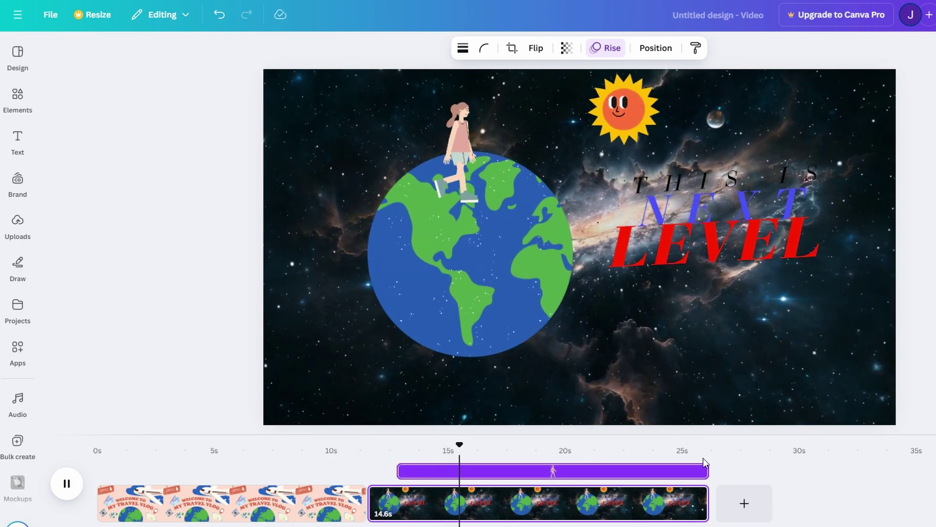
left_click(719, 249)
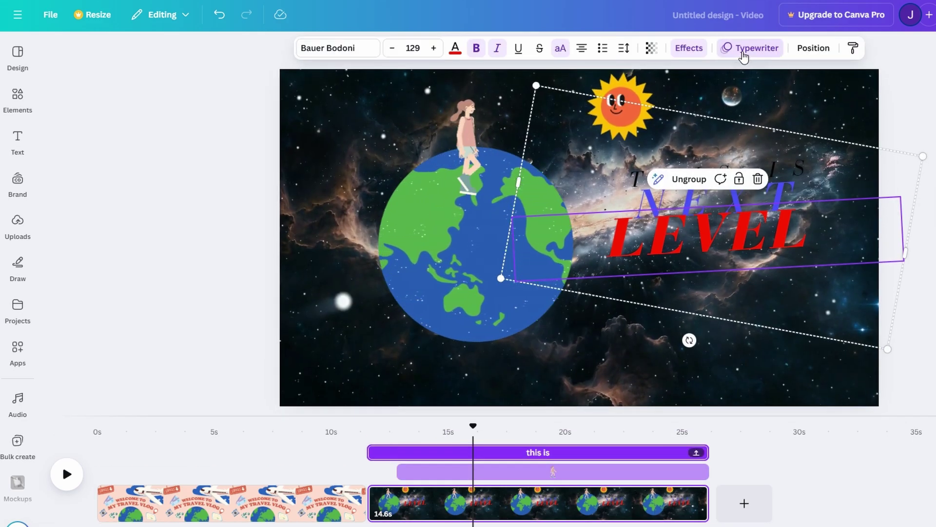
left_click(745, 52)
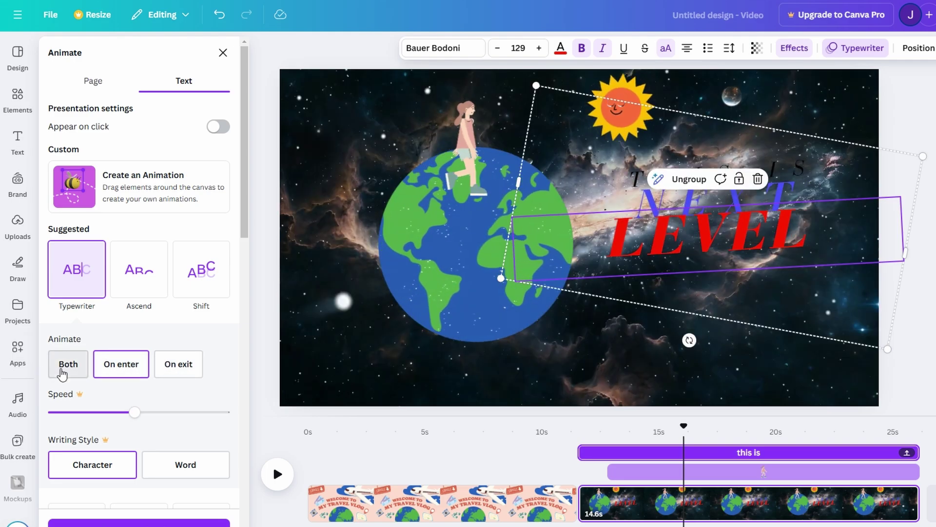
left_click(61, 372)
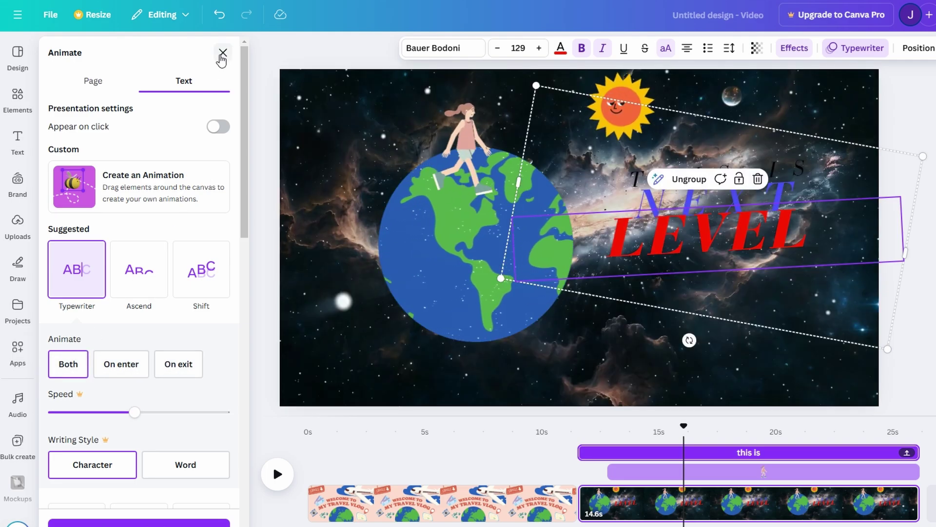
left_click(222, 52)
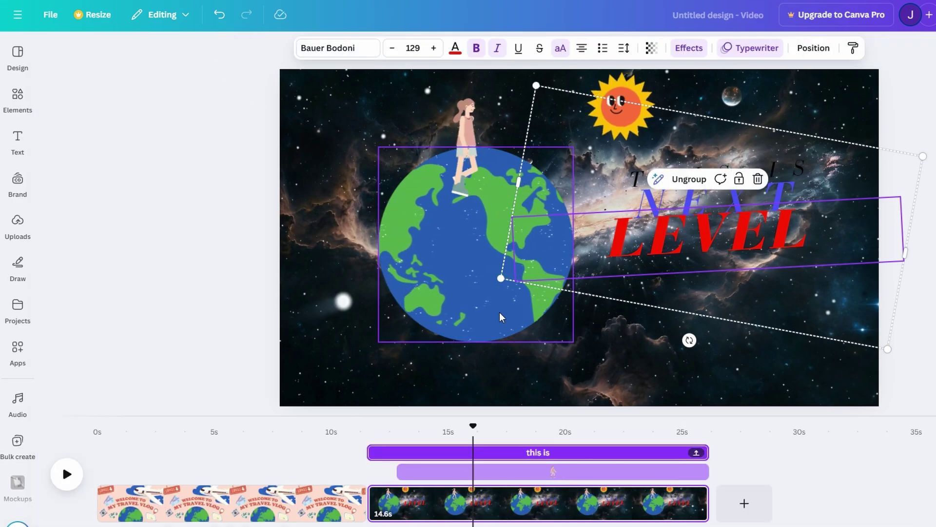
- Rewind to 11.5s, pause, and play the whole video full screen with Ctrl+Alt+P
left_click_drag(475, 431, 371, 428)
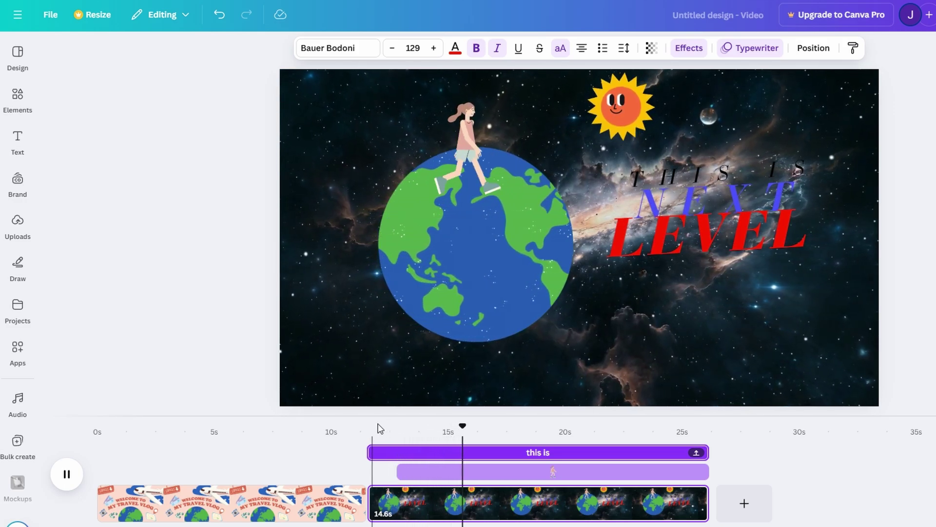
left_click(64, 468)
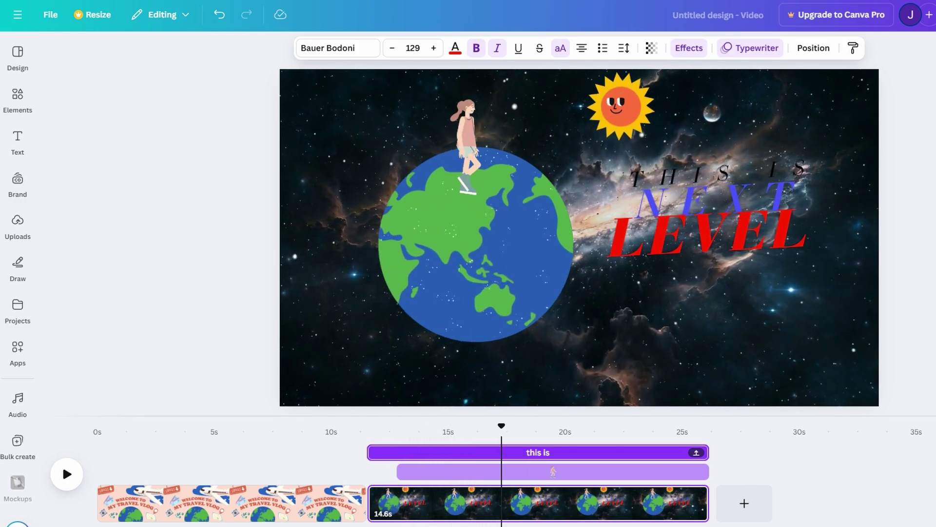
key("ctrl+alt+p")
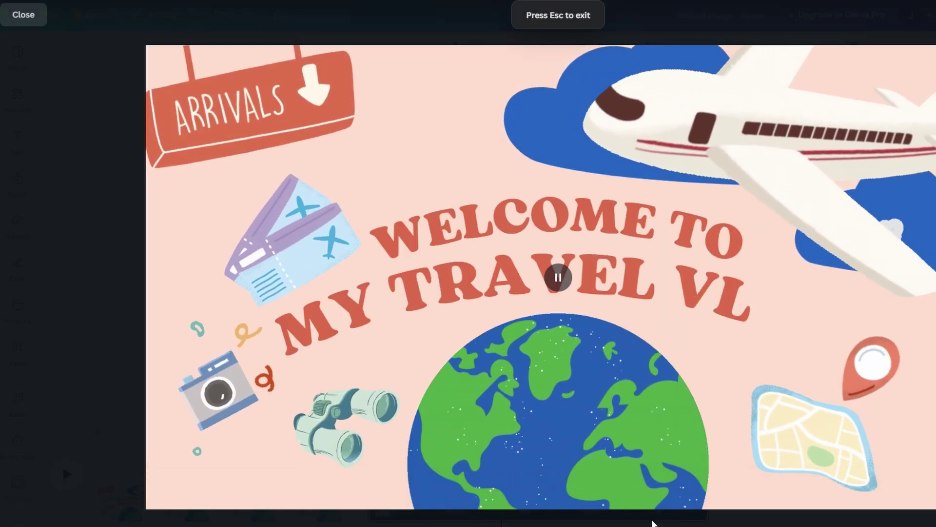
- Jump the full-screen preview ahead to the galaxy page near 10.8s, then exit with Esc
left_click(464, 494)
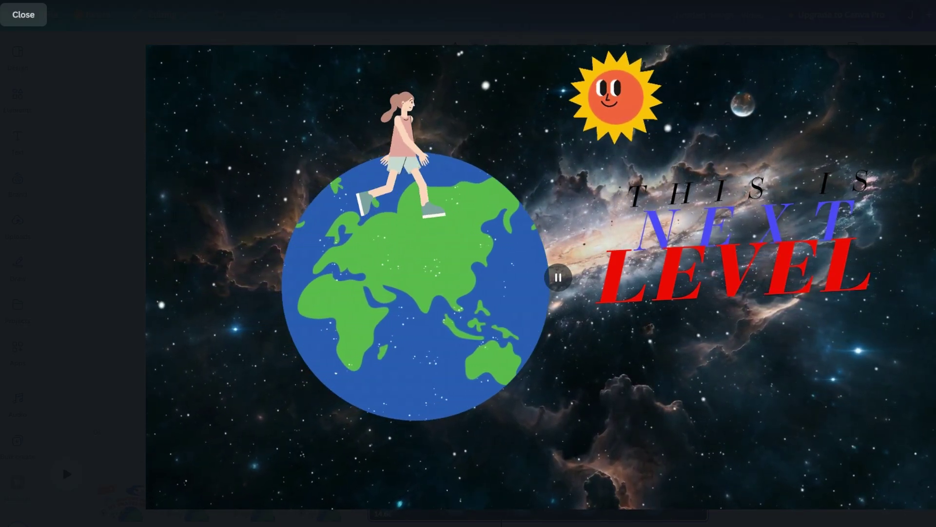
key("Escape")
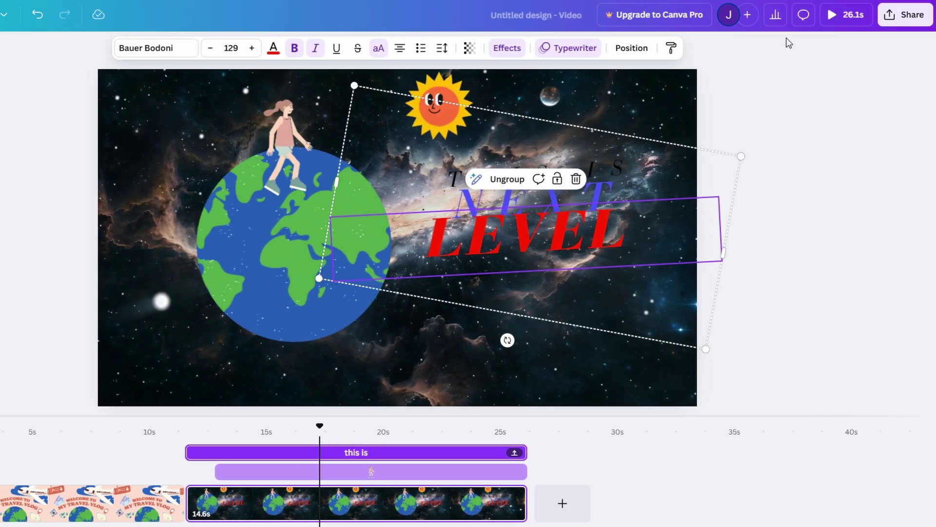
- Check the download settings, keeping MP4 video and both pages, then close without downloading
left_click(917, 16)
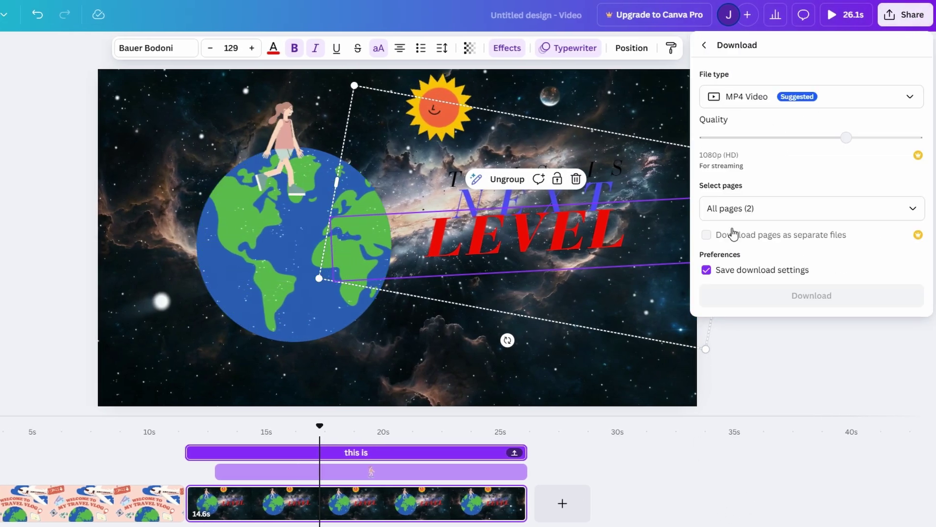
left_click(770, 108)
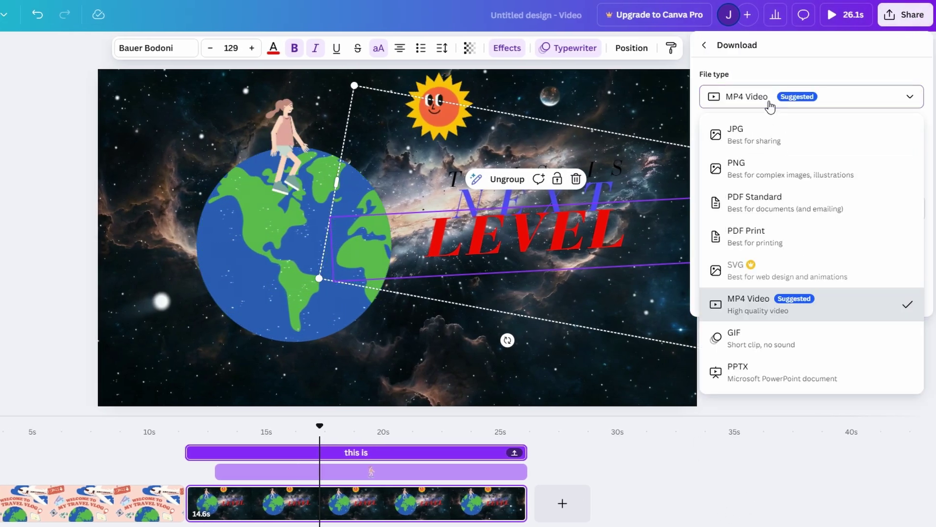
left_click(755, 312)
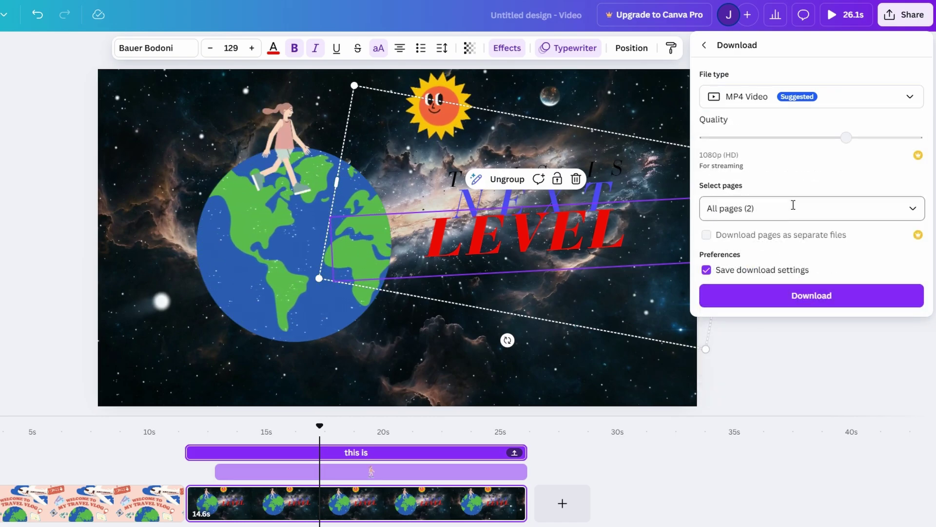
left_click(911, 209)
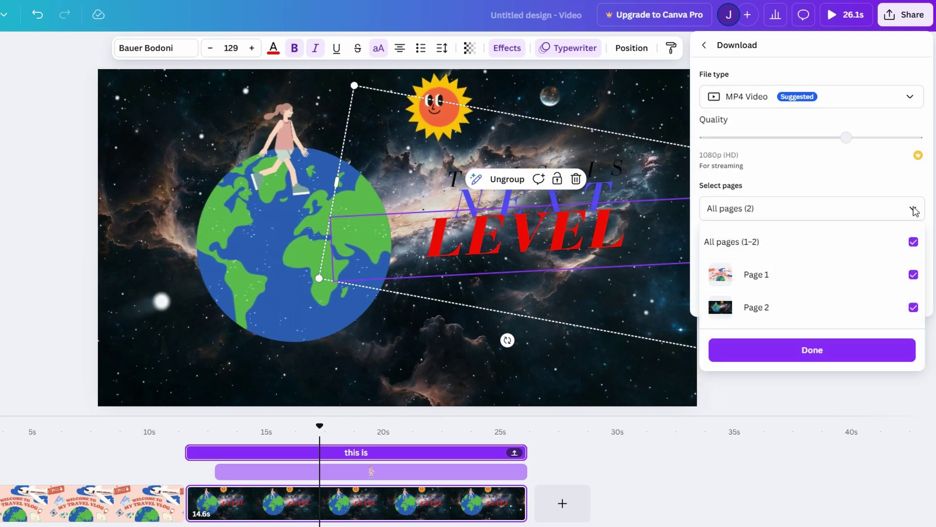
left_click(913, 209)
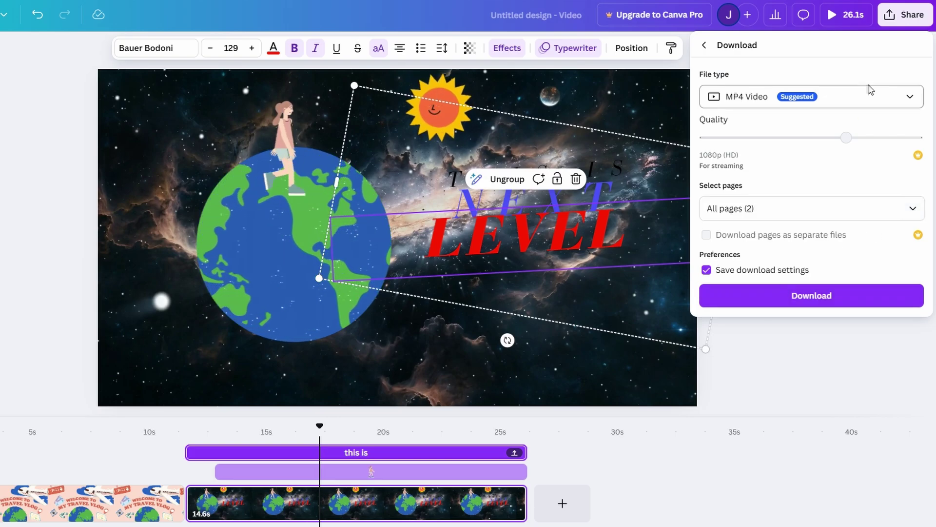
left_click(896, 22)
- Show all publishing options, peek at Download, and return to More ways to publish
left_click(896, 22)
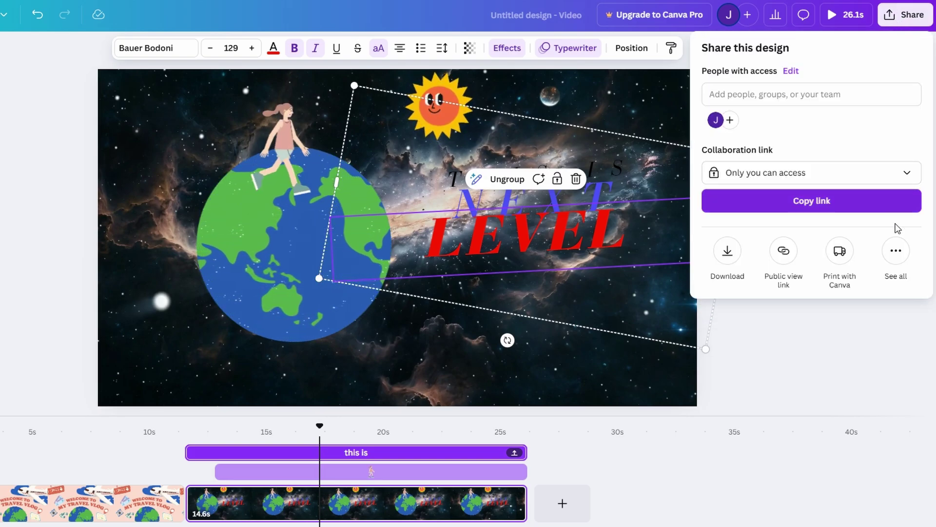
left_click(896, 250)
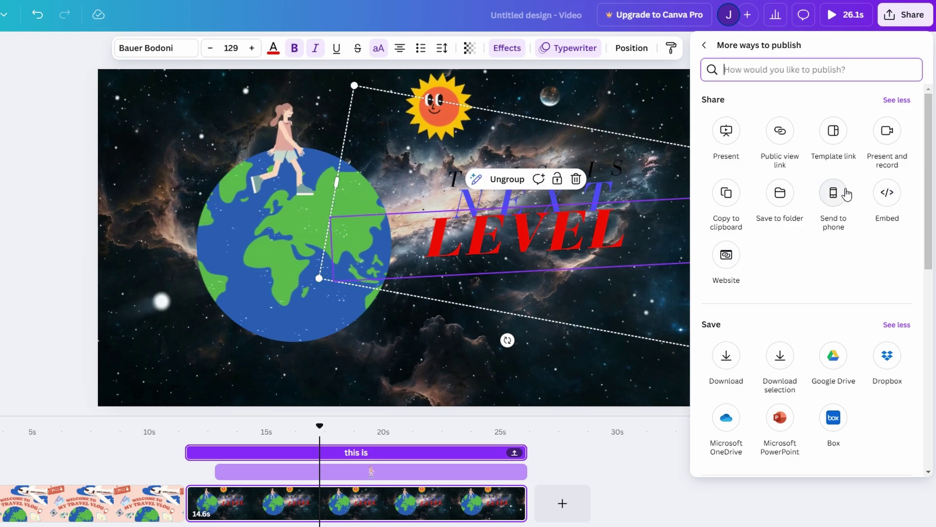
left_click(726, 355)
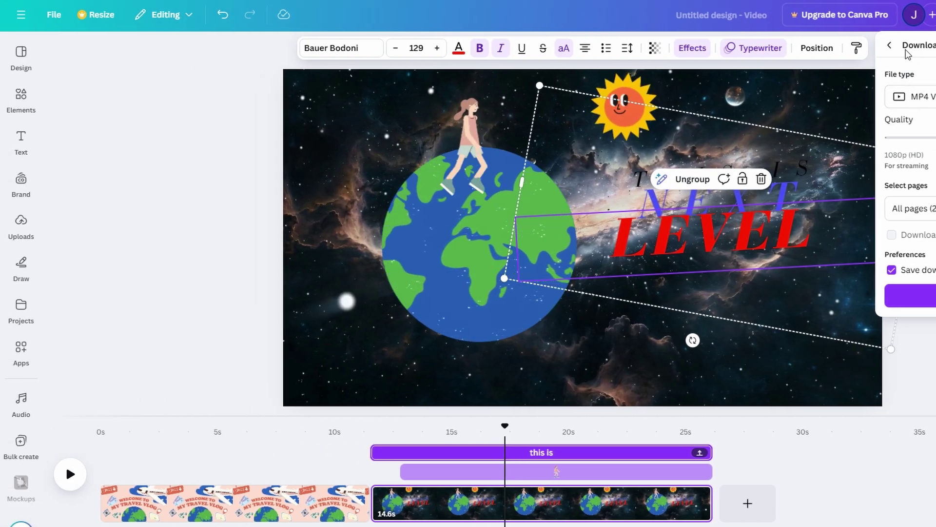
left_click(890, 46)
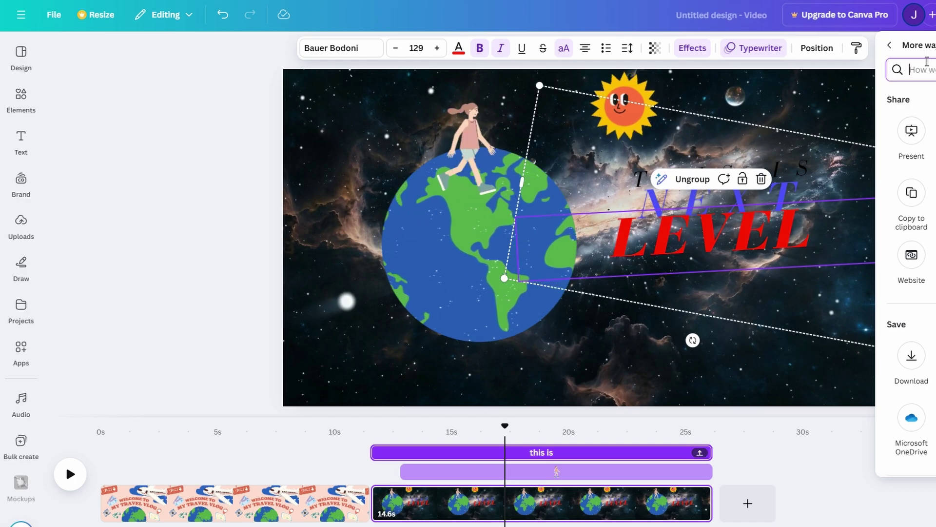
- Close the publishing panel and briefly open and close the Resize options
left_click(105, 17)
left_click(103, 15)
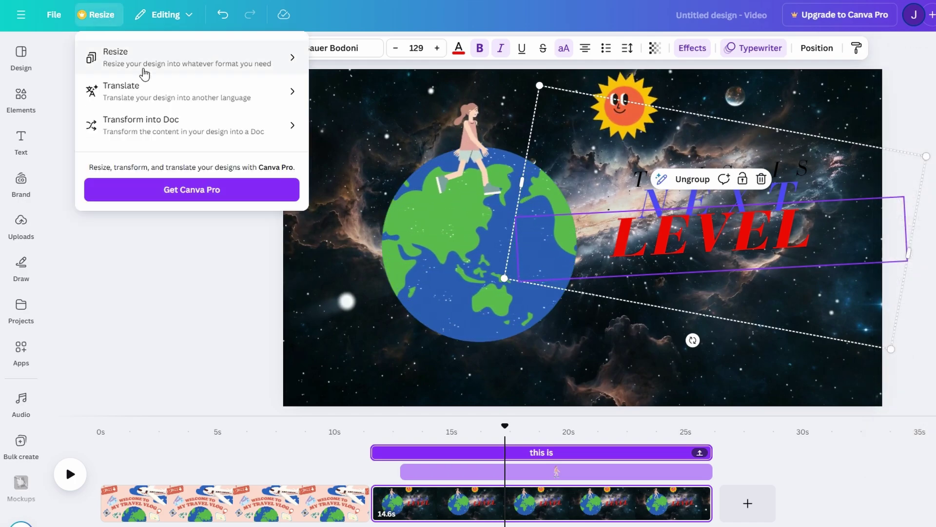
left_click(205, 337)
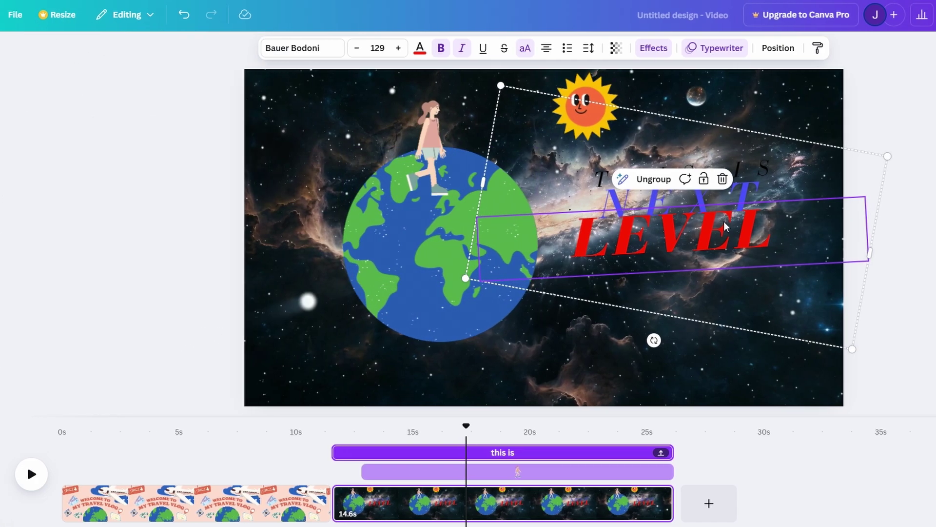
- Explore Instagram posting via the mobile app, then back out and close all sharing options
left_click(908, 14)
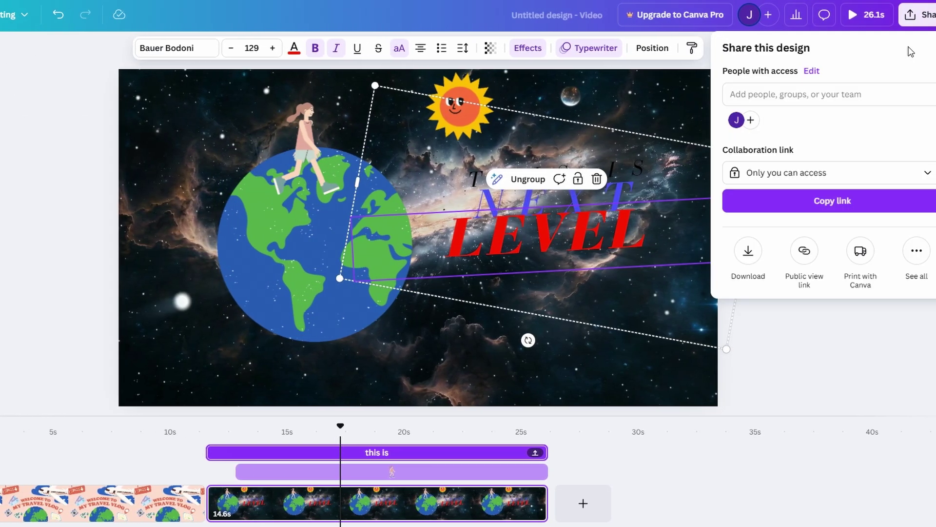
left_click(906, 257)
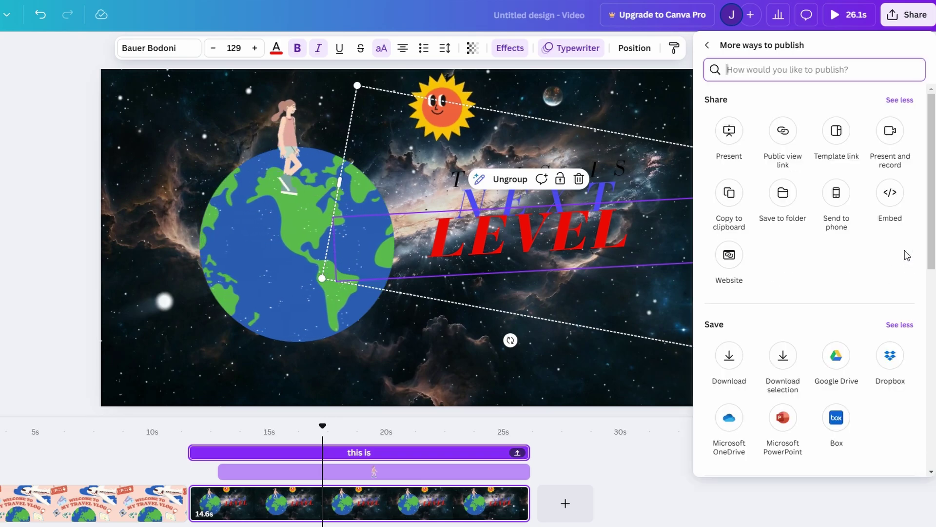
scroll(902, 253, "down", 3)
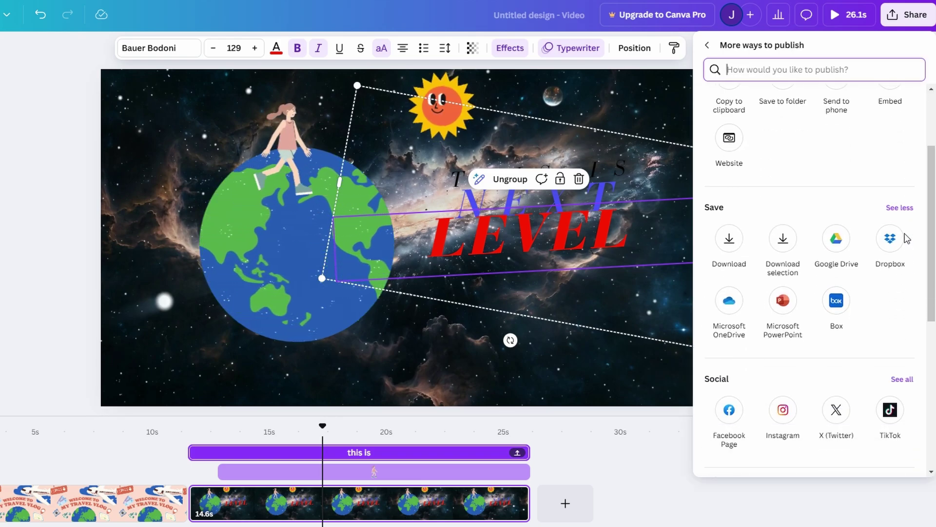
scroll(864, 256, "down", 5)
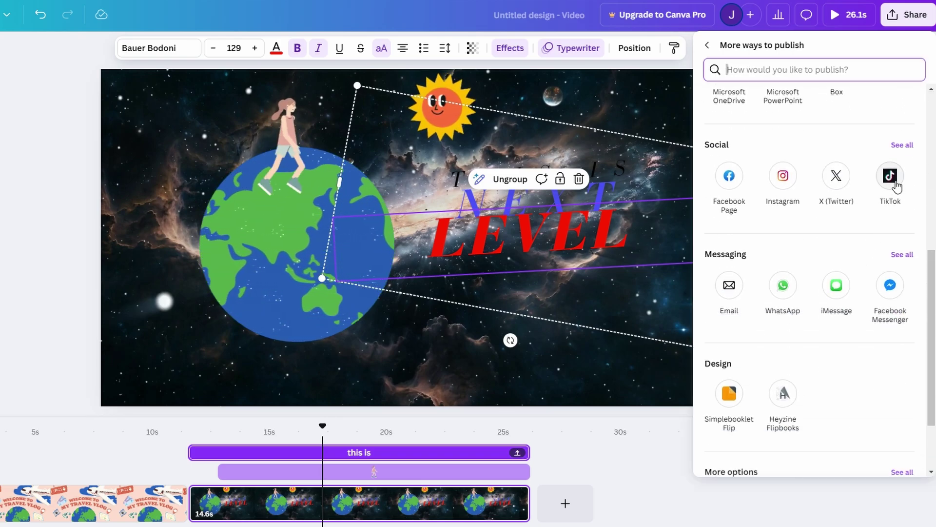
left_click(783, 177)
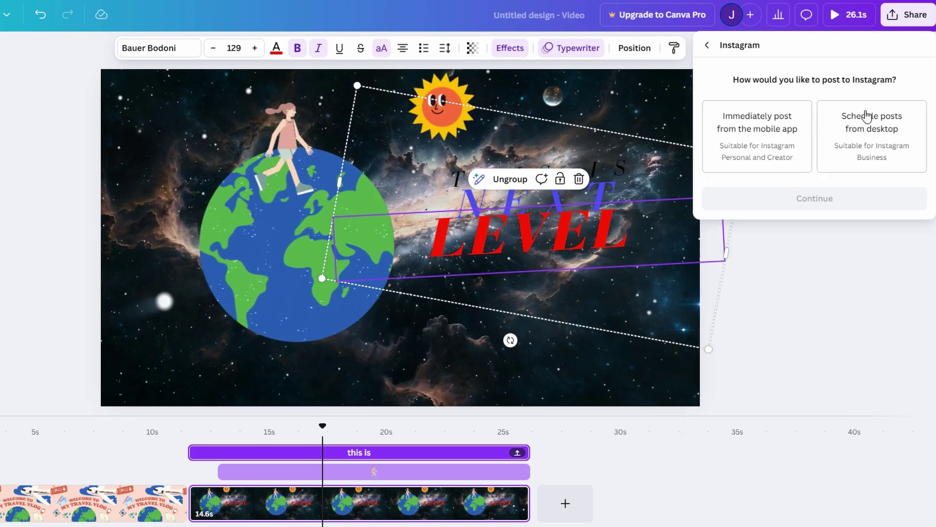
left_click(761, 133)
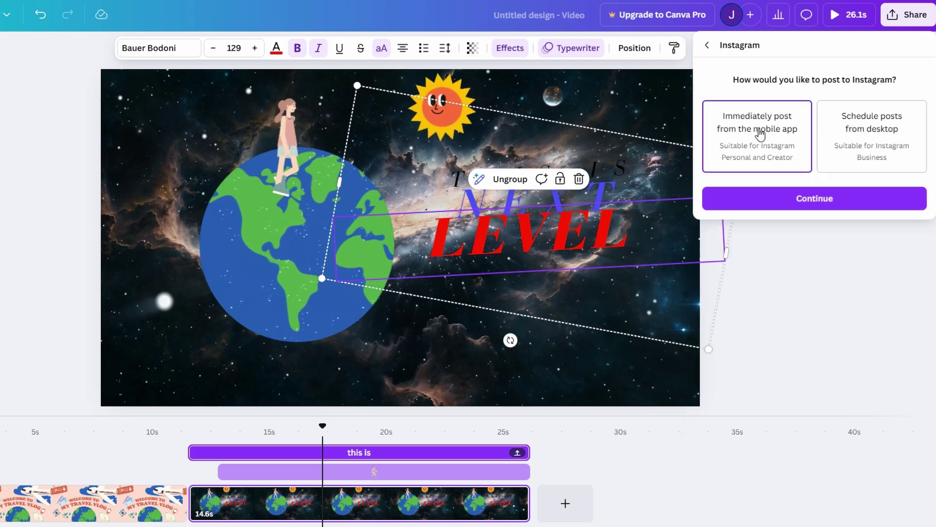
left_click(709, 47)
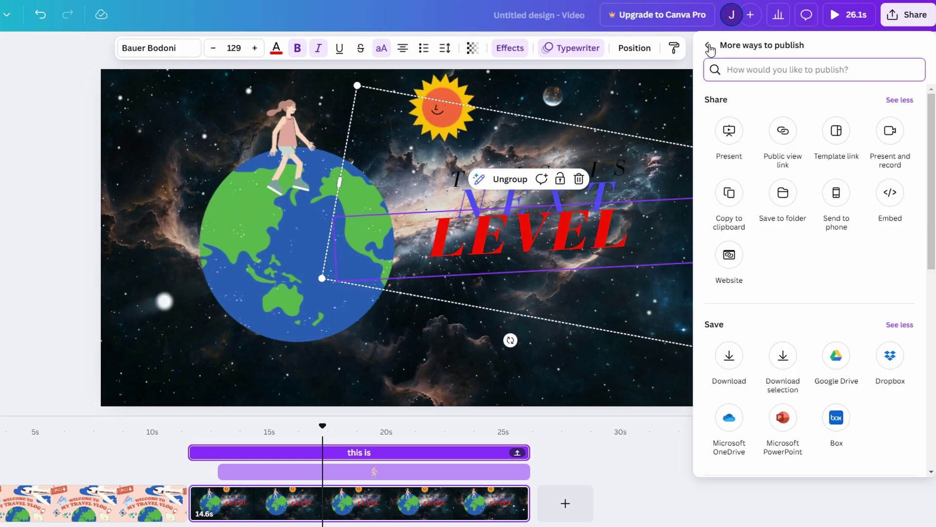
left_click(709, 47)
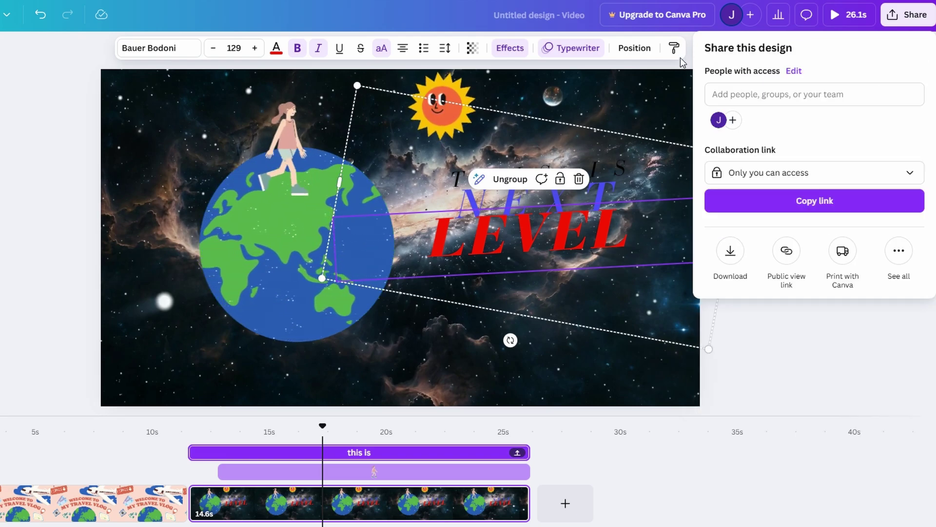
left_click(661, 278)
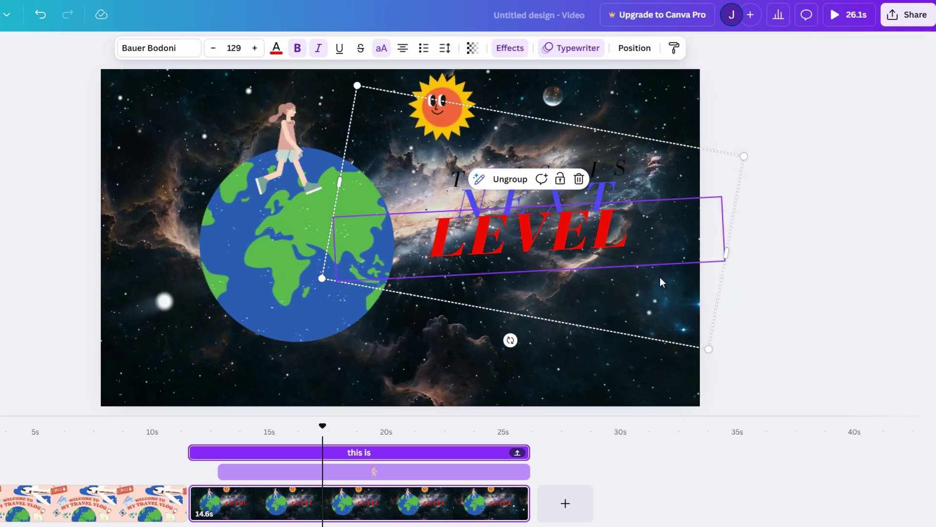